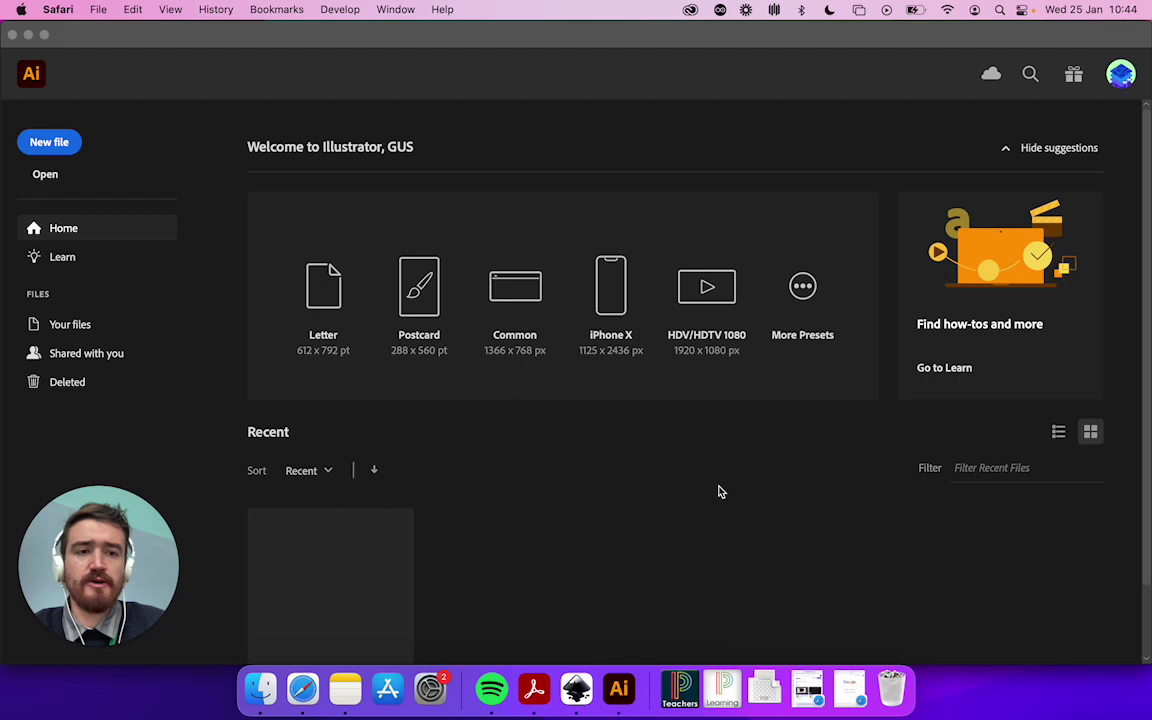
Create a new blank document from the Common 1366 × 768 px preset on the Illustrator Home screen
{"action": "left_click", "coordinate": [527, 290]}
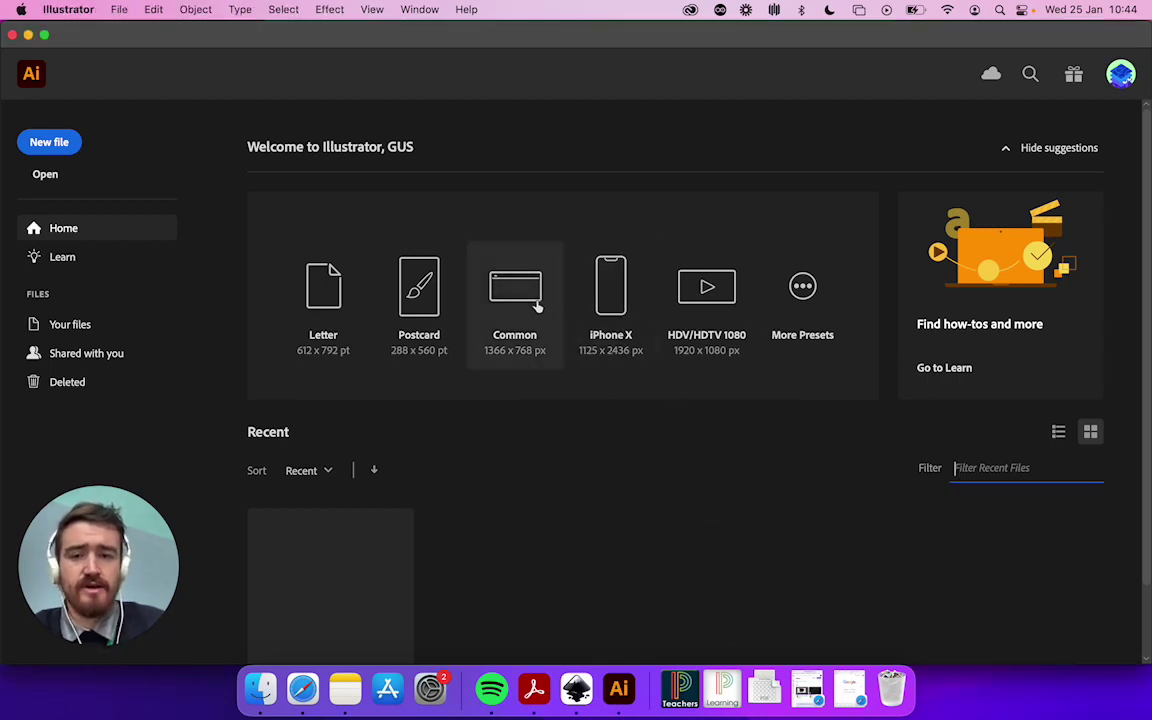
{"action": "left_click", "coordinate": [535, 304]}
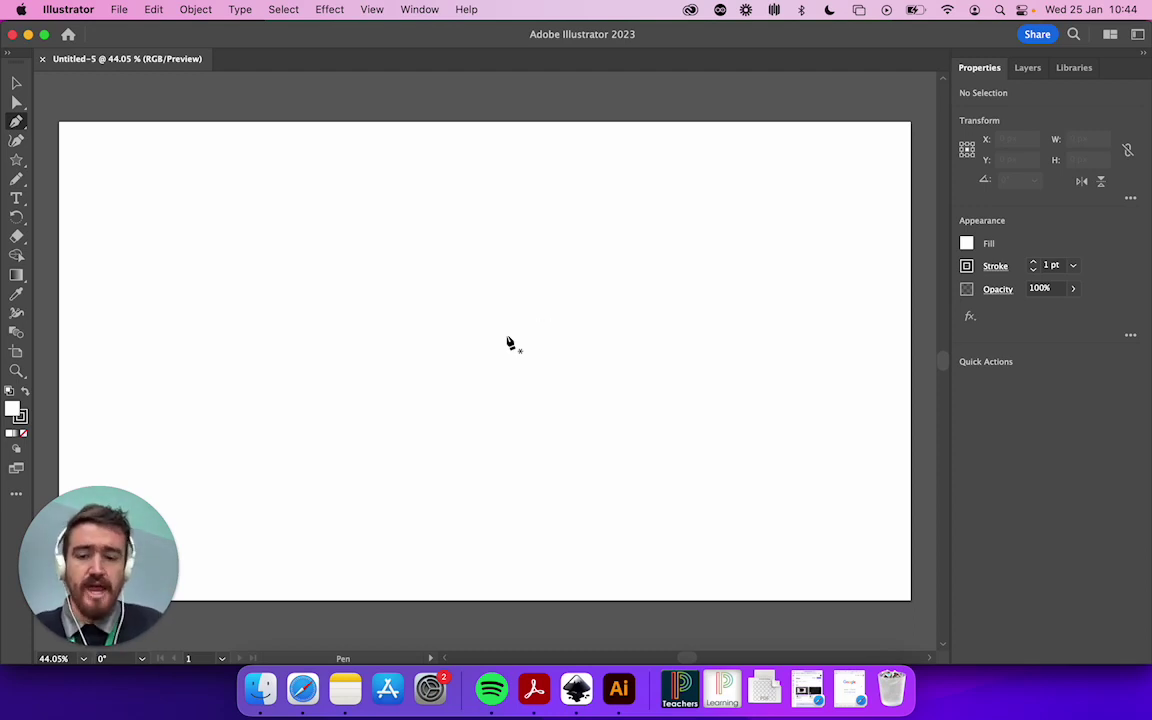
Open Safari full screen and load thenounproject.com
{"action": "key", "text": "ctrl+Up"}
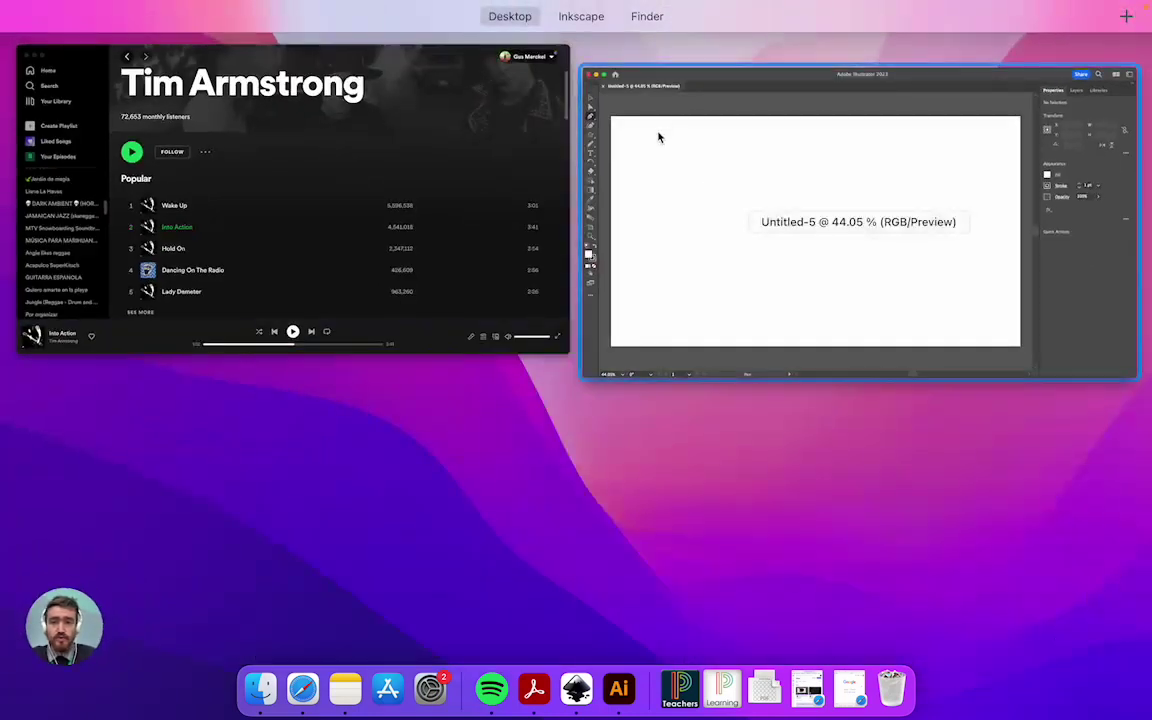
{"action": "left_click", "coordinate": [303, 688]}
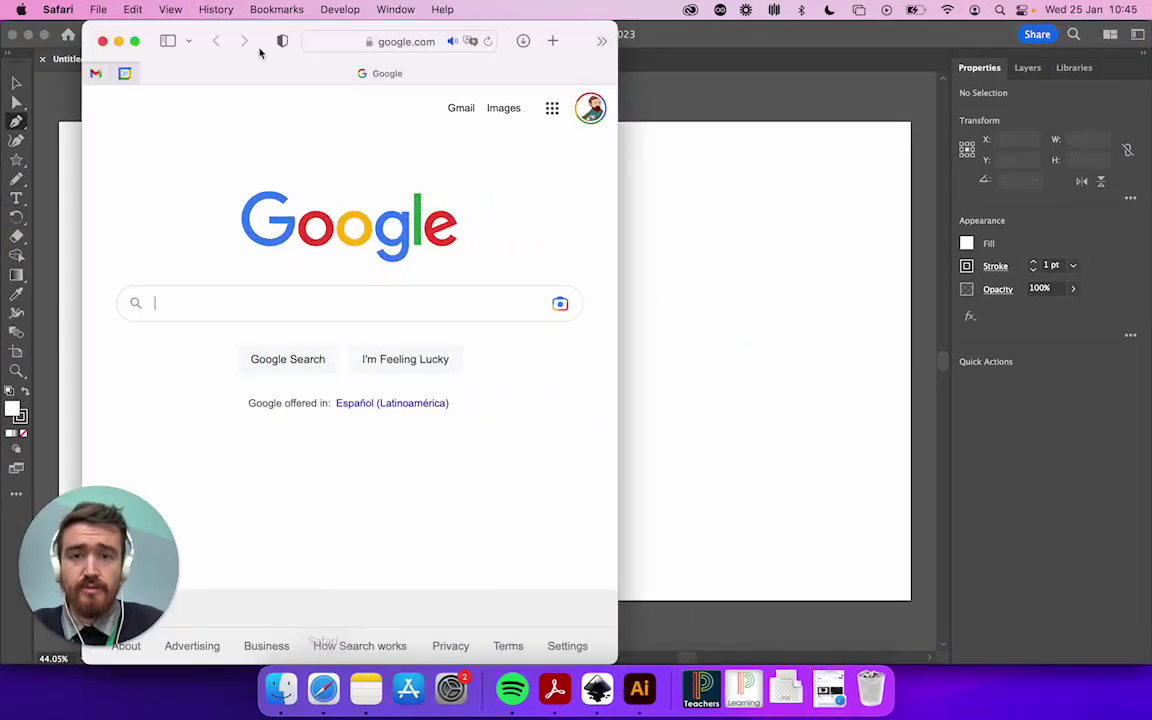
{"action": "left_click", "coordinate": [135, 41]}
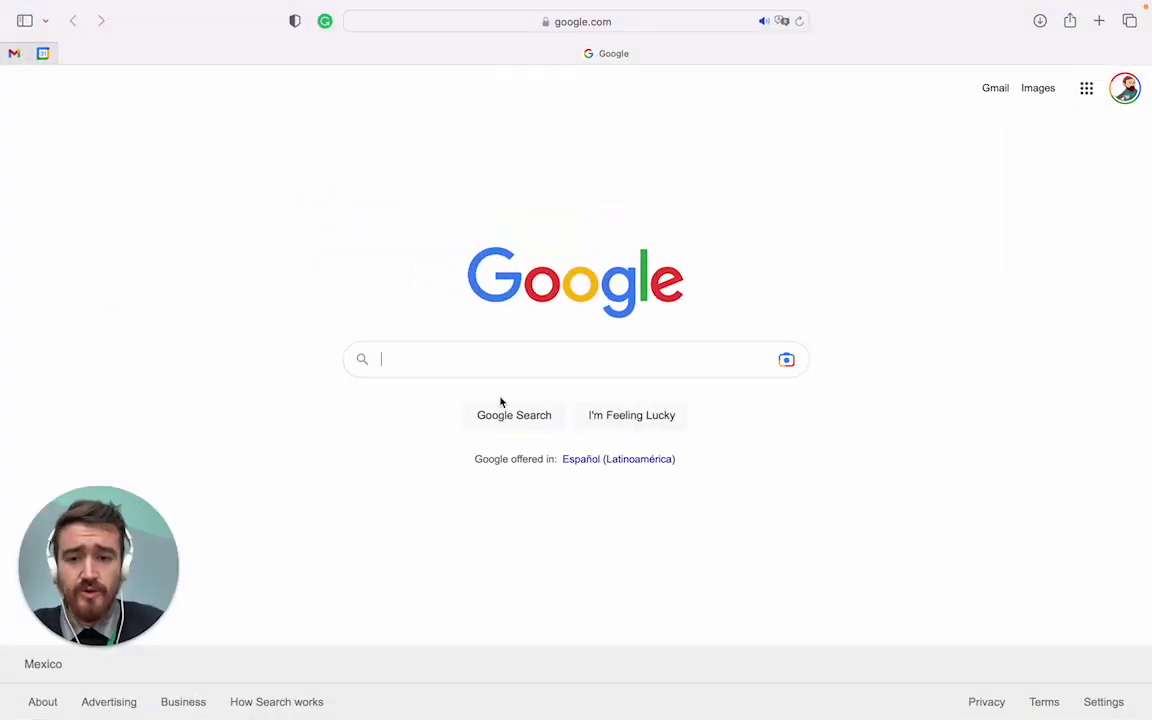
{"action": "left_click", "coordinate": [499, 355]}
{"action": "left_click", "coordinate": [638, 30]}
{"action": "type", "text": "the"}
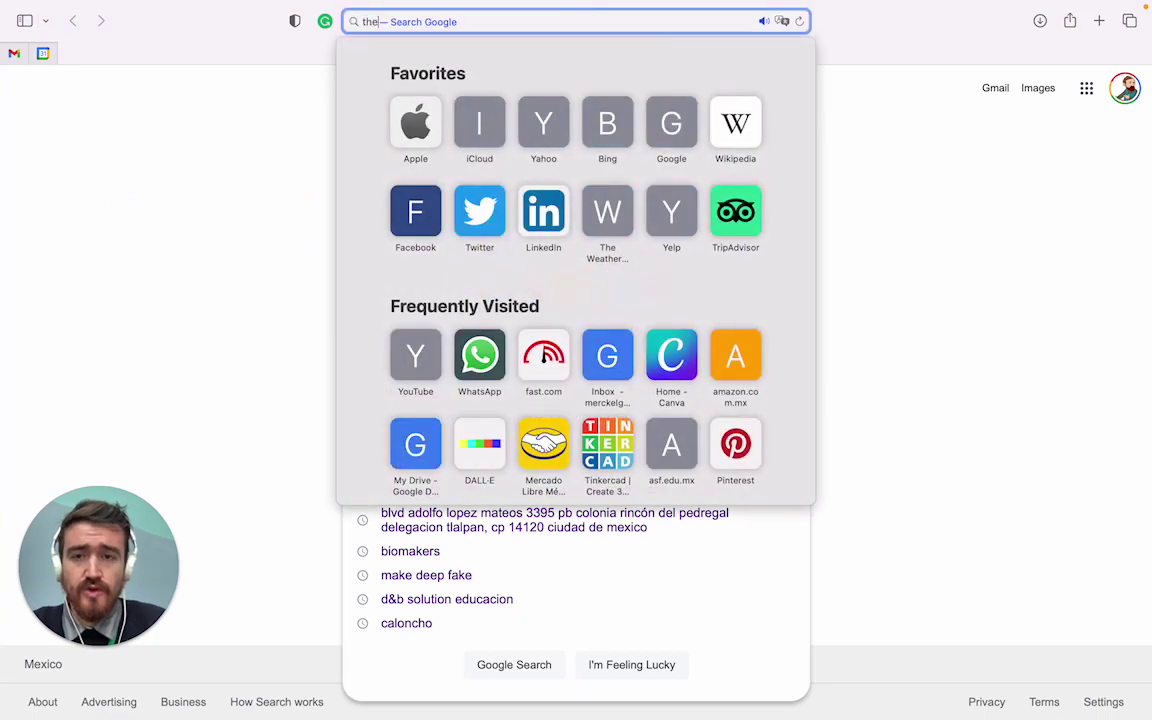
{"action": "type", "text": "nou"}
{"action": "key", "text": "Return"}
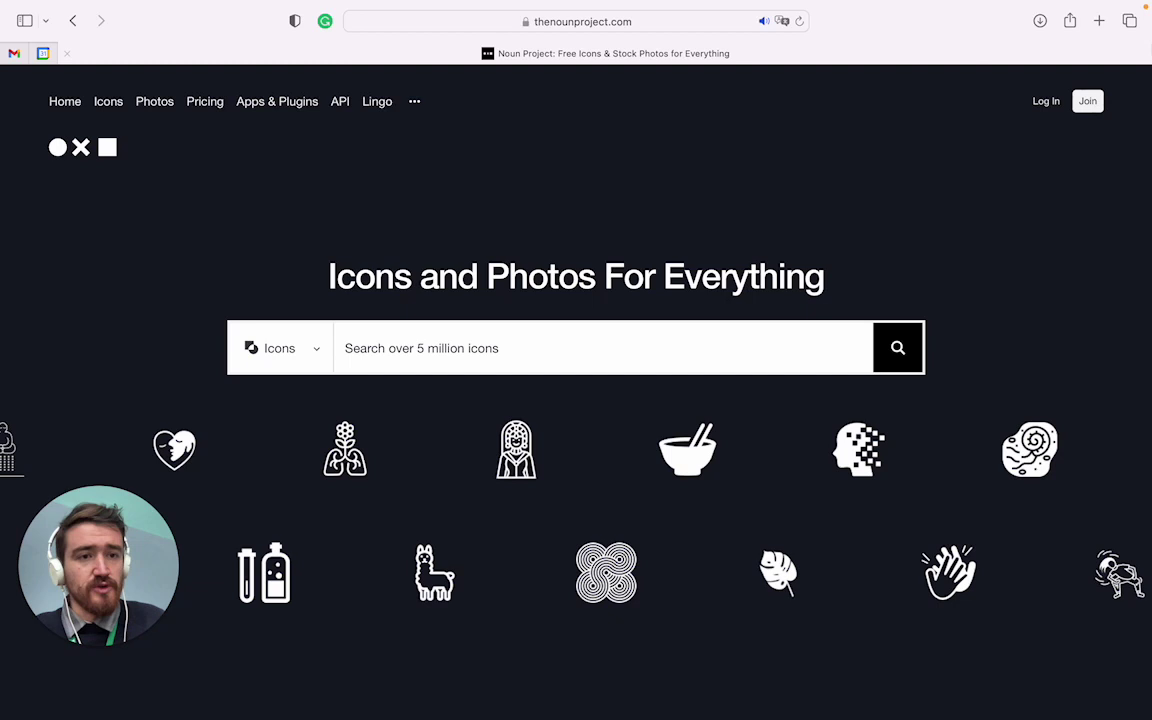
Log in to Noun Project with a Google account and confirm sharing it
{"action": "left_click", "coordinate": [1047, 104]}
{"action": "left_click", "coordinate": [572, 500]}
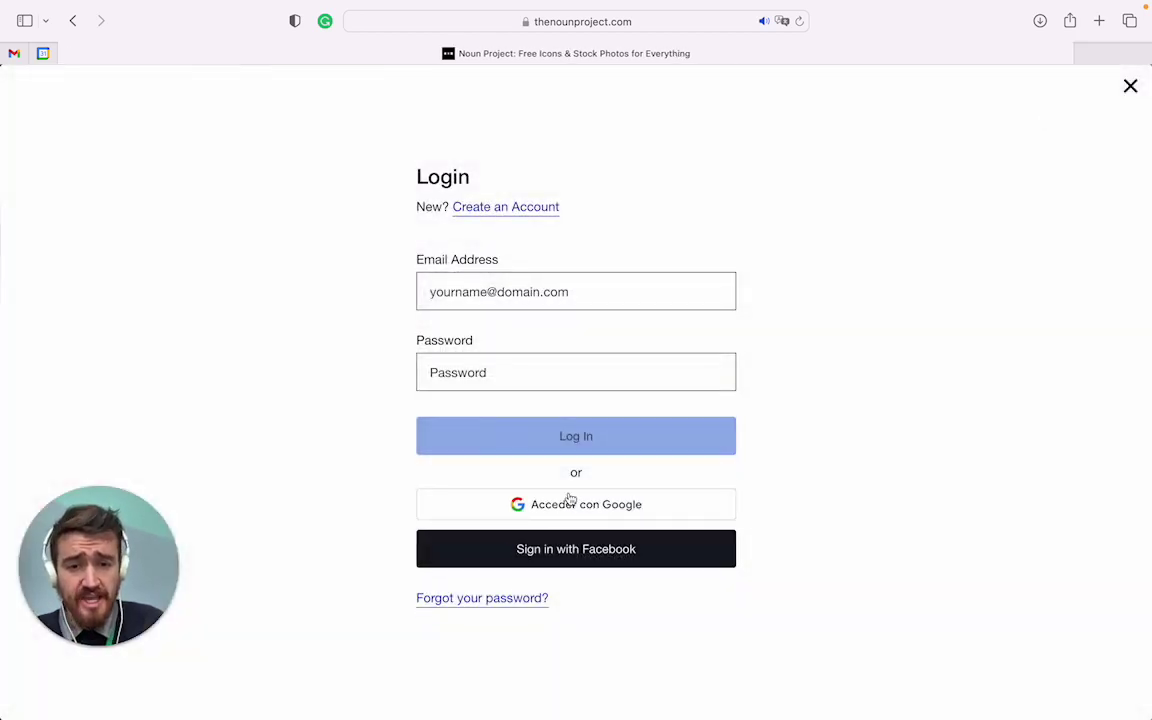
{"action": "left_click", "coordinate": [531, 338]}
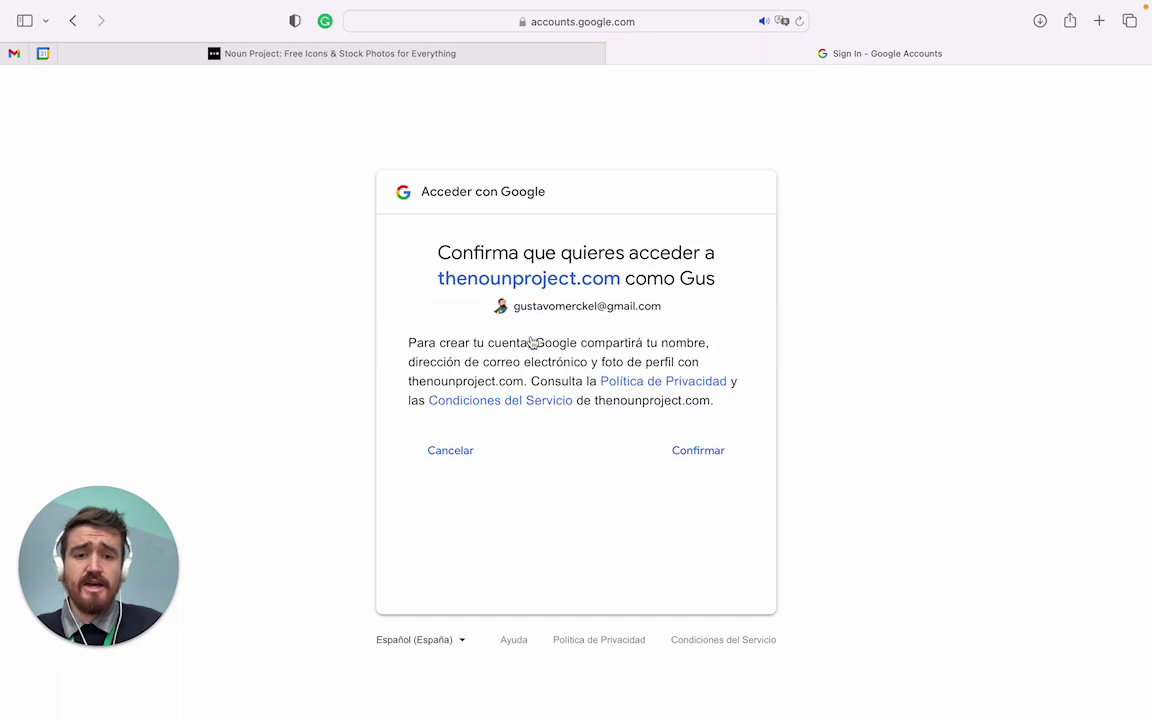
{"action": "left_click", "coordinate": [699, 462]}
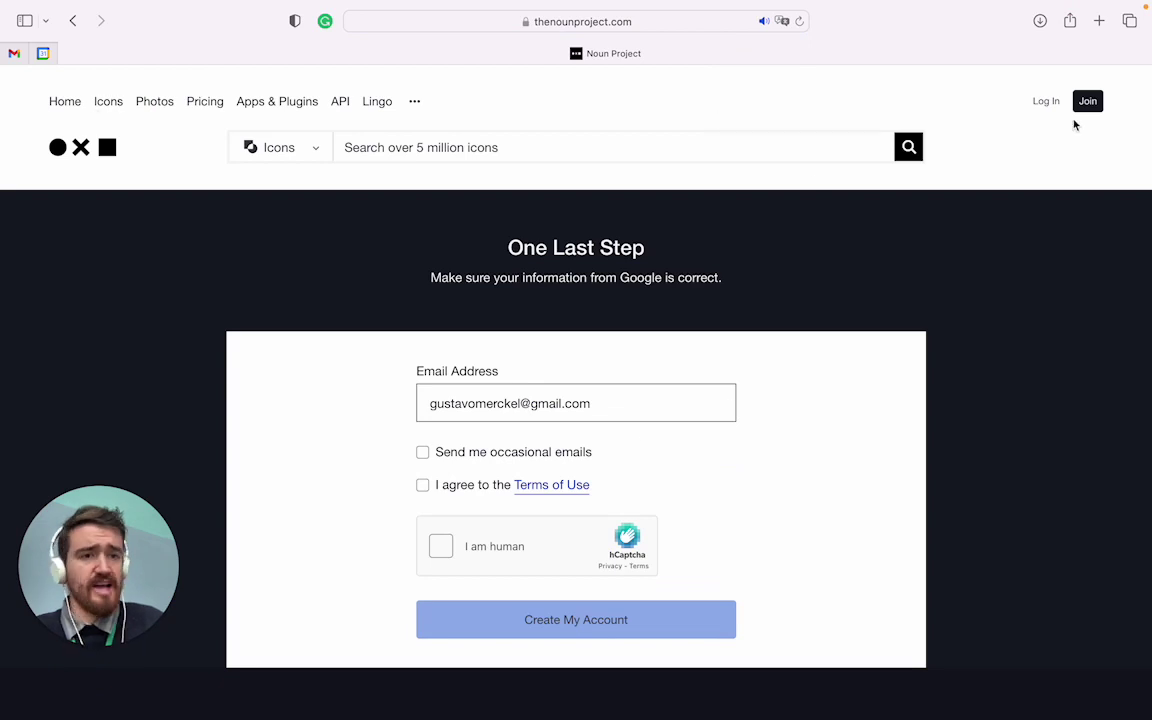
Attempt to log in with the account e-mail address and password, retyping the password once
{"action": "left_click", "coordinate": [1046, 101]}
{"action": "left_click", "coordinate": [545, 291]}
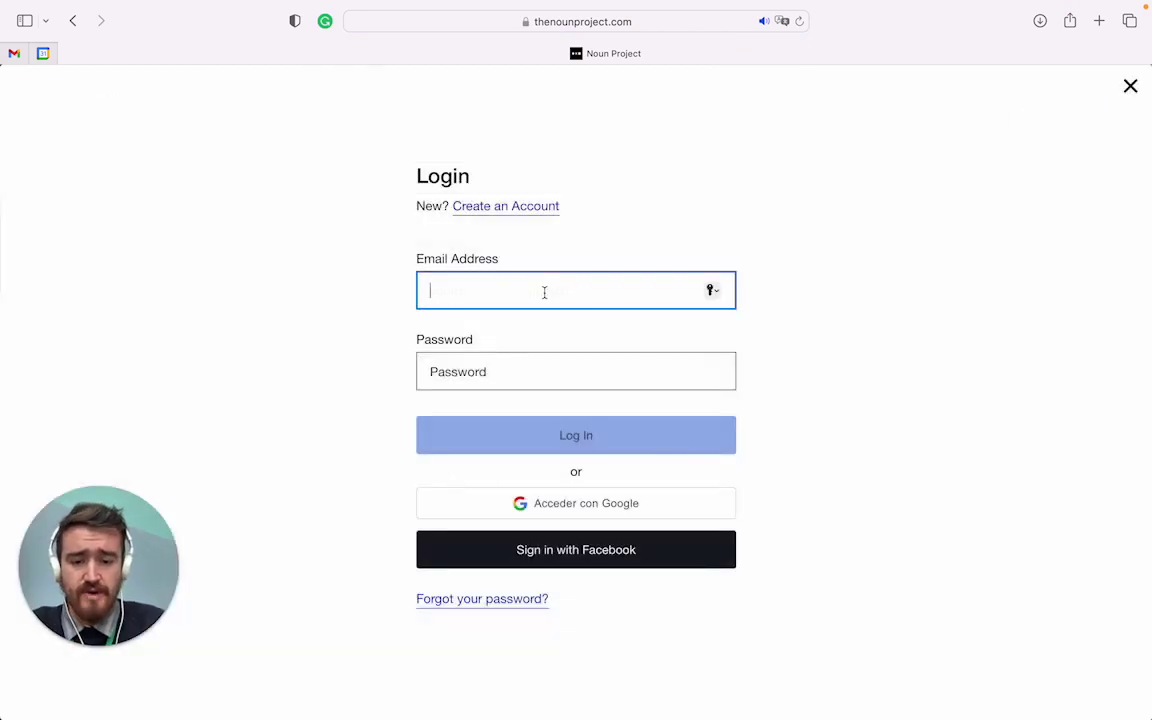
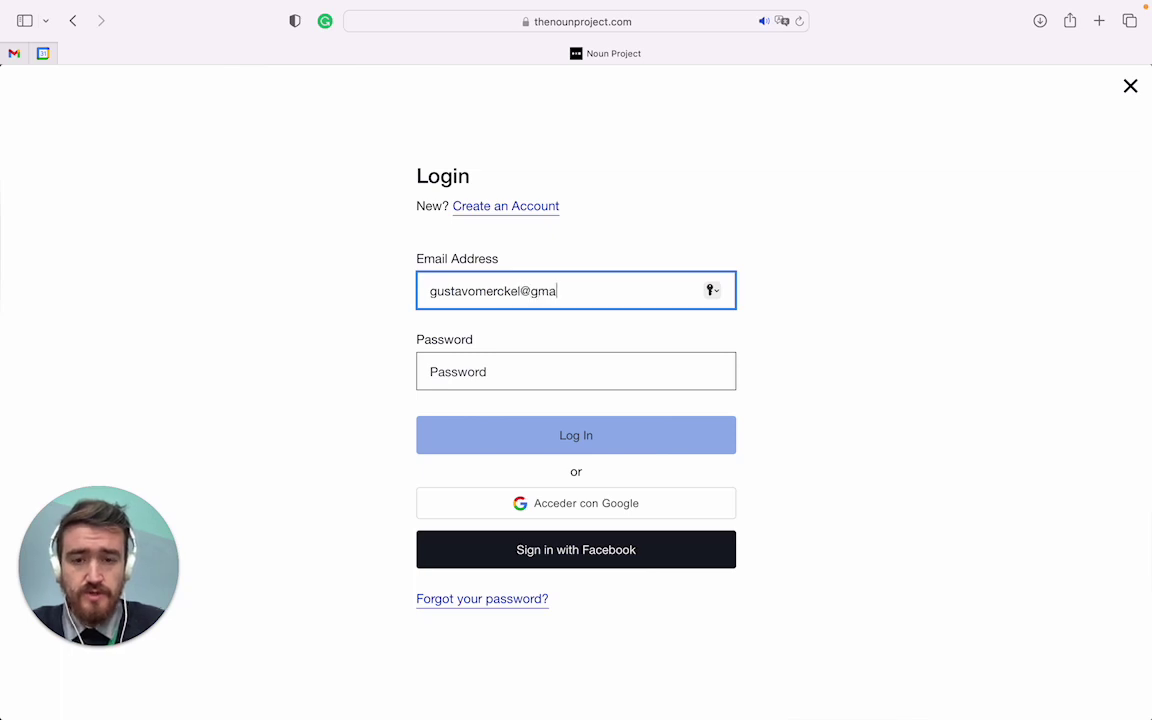
{"action": "left_click", "coordinate": [509, 368]}
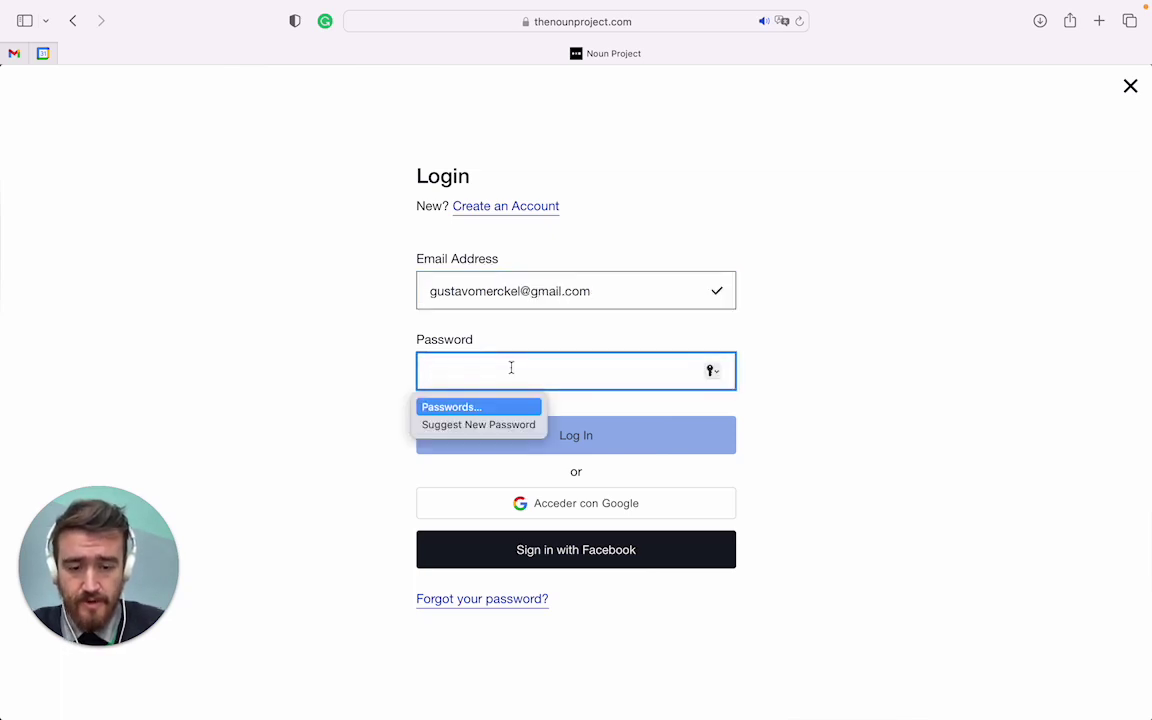
{"action": "type", "text": "****"}
{"action": "key", "text": "BackSpace"}
{"action": "key", "text": "BackSpace"}
{"action": "key", "text": "BackSpace"}
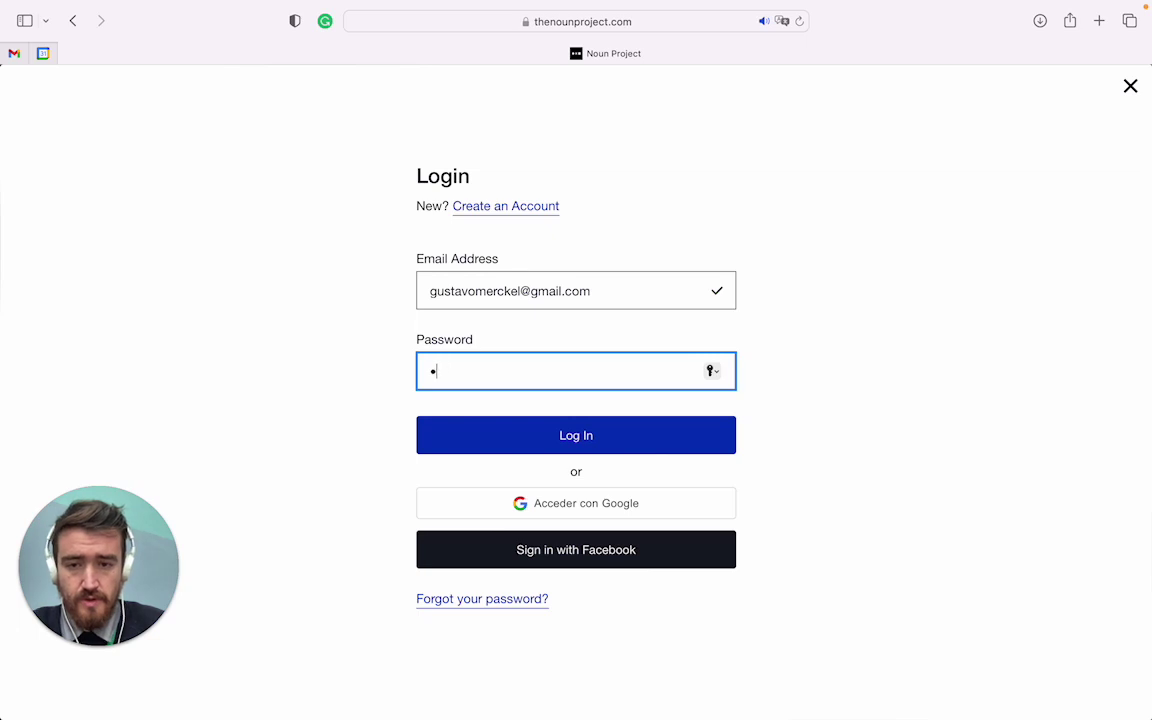
{"action": "type", "text": "*******"}
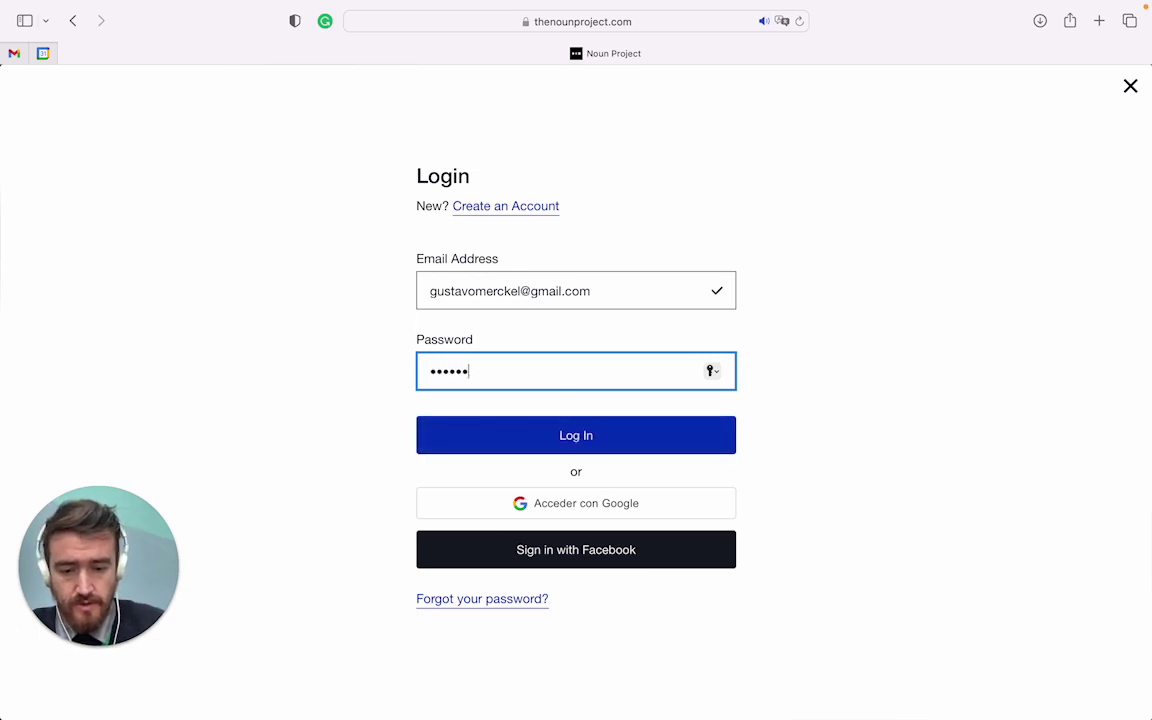
{"action": "key", "text": "Return"}
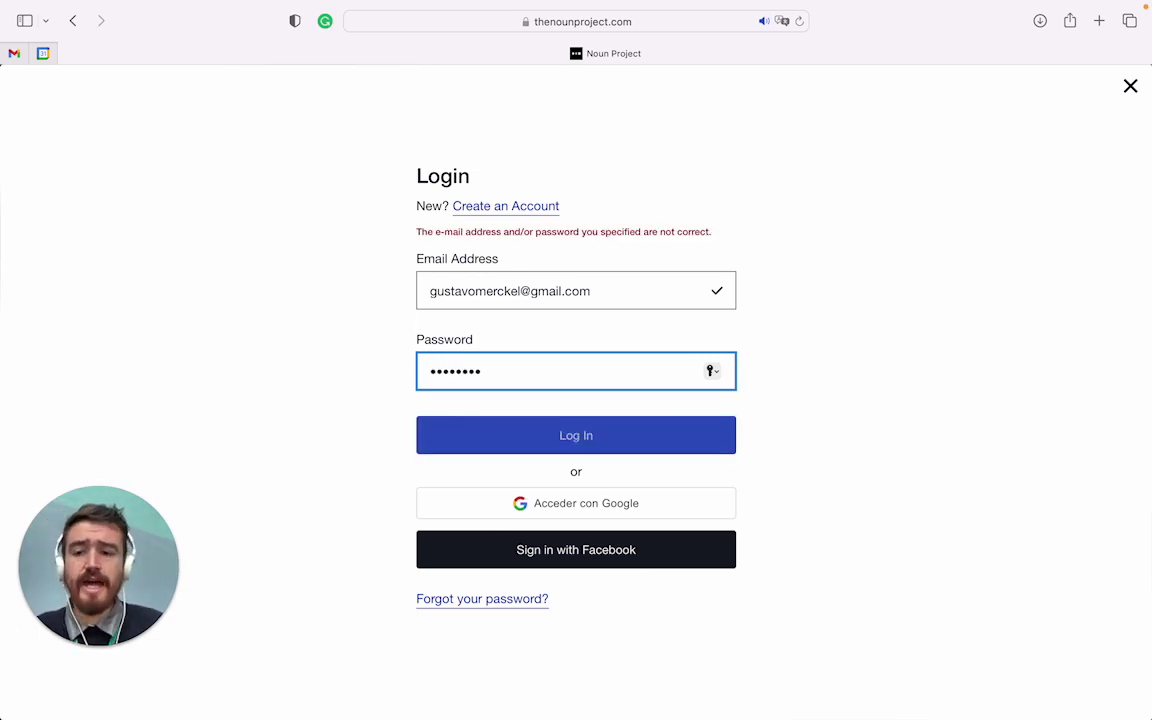
{"action": "double_click", "coordinate": [453, 376]}
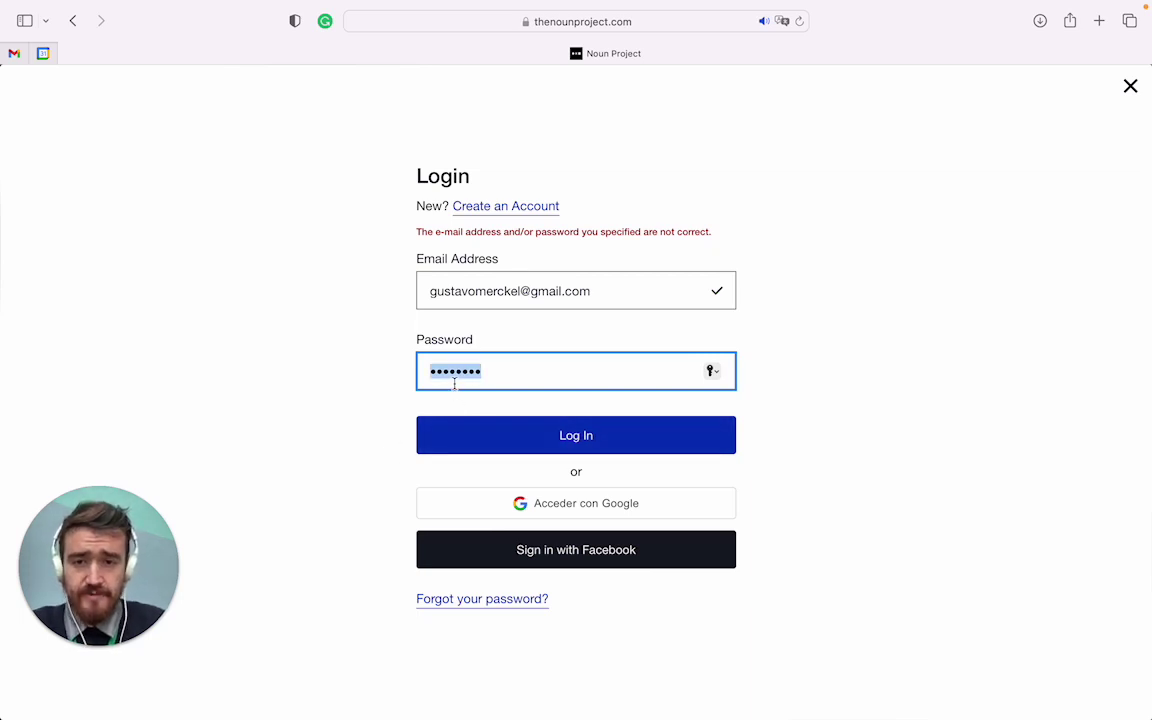
{"action": "type", "text": "********"}
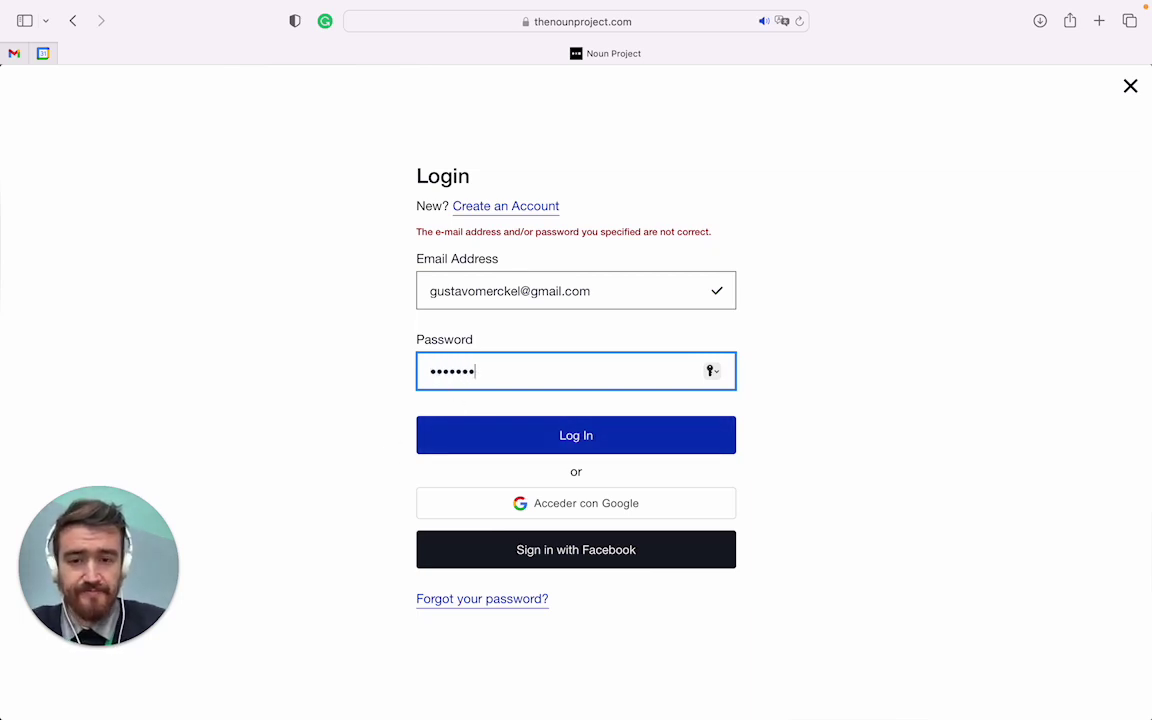
{"action": "key", "text": "Return"}
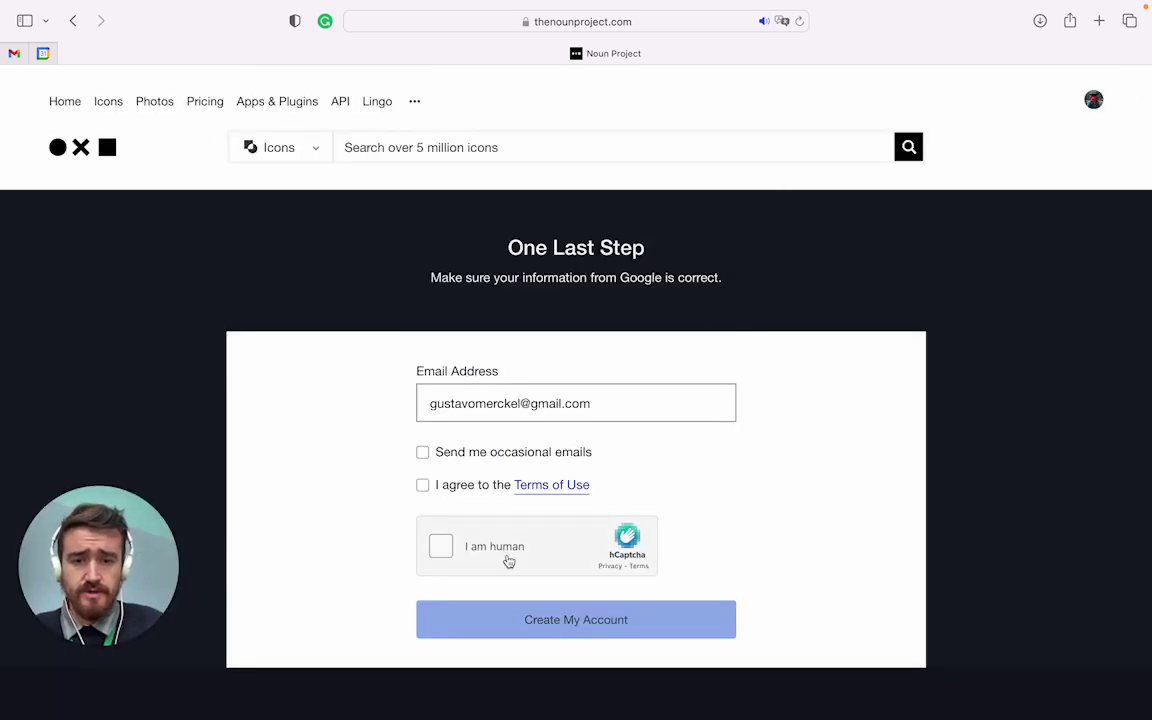
Accept the Terms of Use, pass hCaptcha, create the account and save the password
{"action": "left_click", "coordinate": [422, 484]}
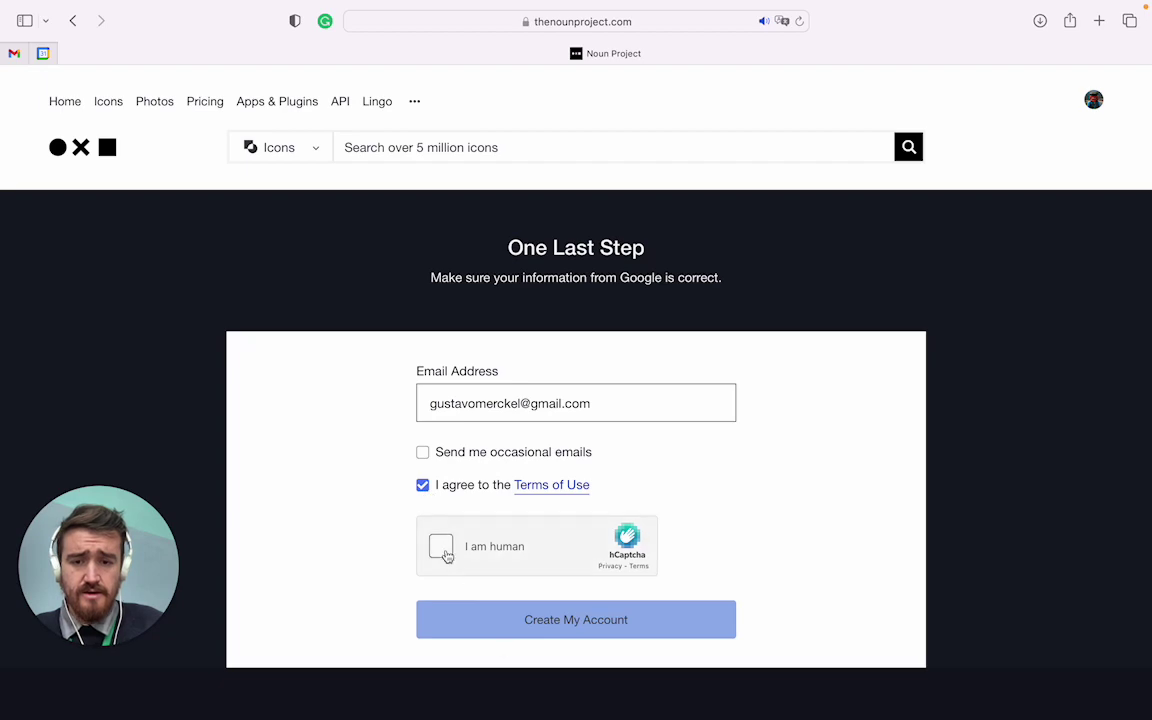
{"action": "left_click", "coordinate": [441, 546]}
{"action": "left_click", "coordinate": [600, 626]}
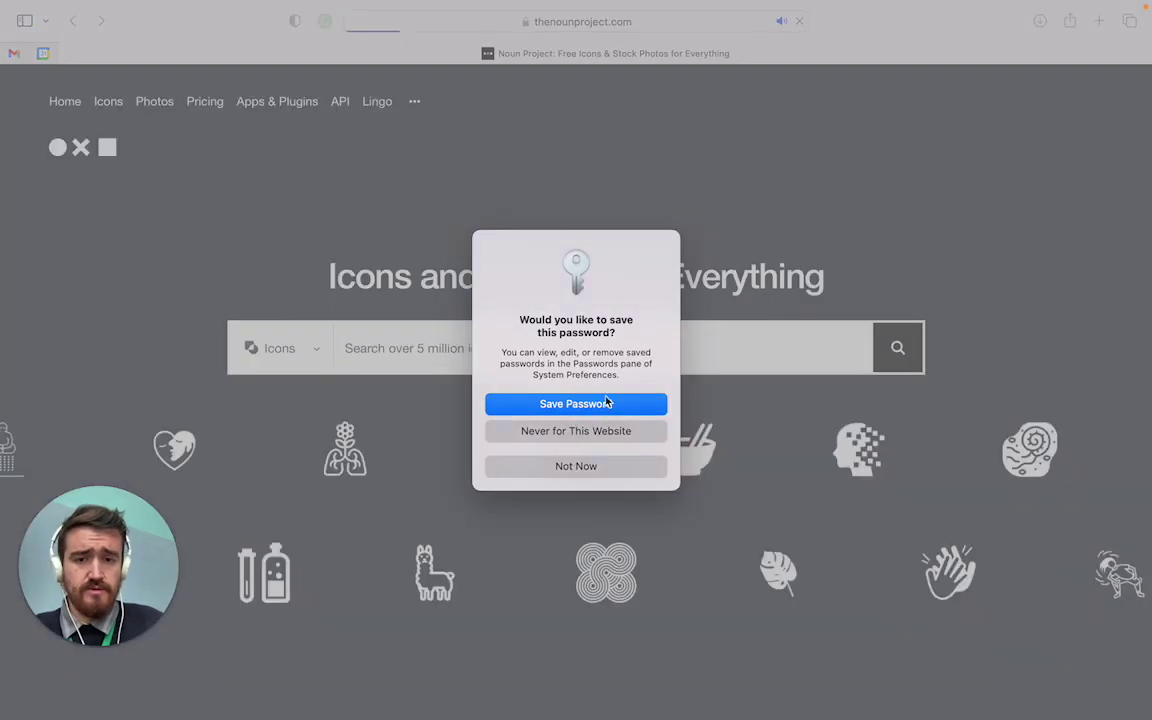
{"action": "left_click", "coordinate": [604, 404]}
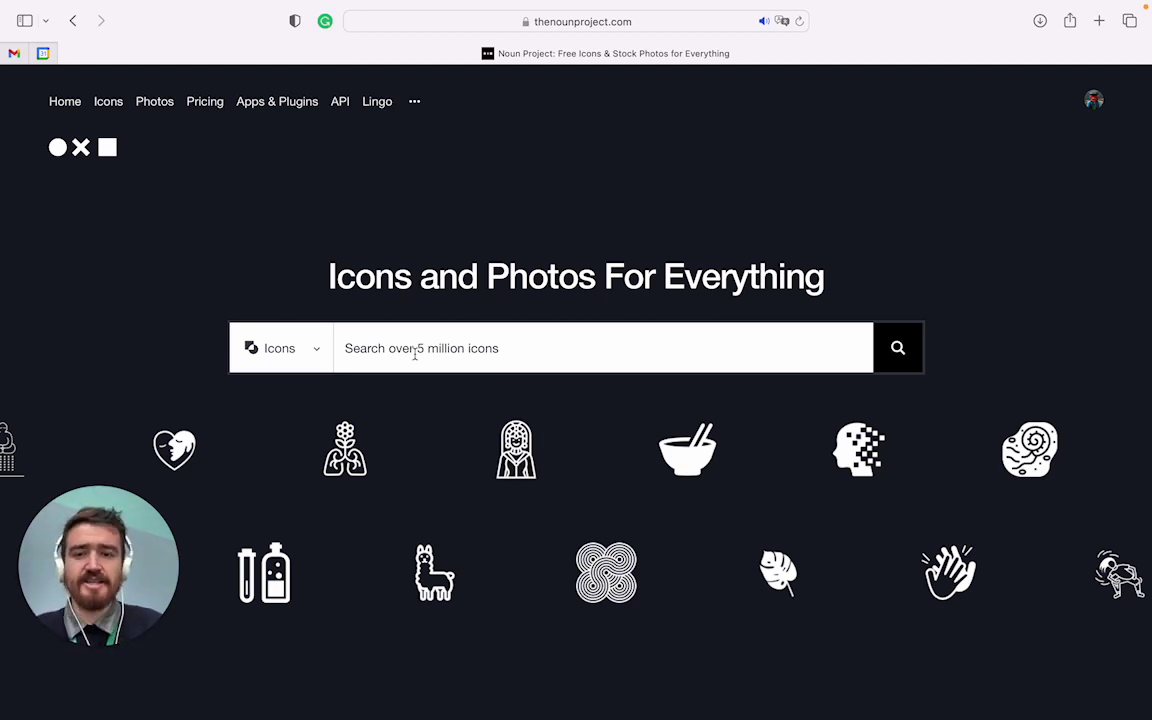
{"action": "left_click", "coordinate": [415, 352]}
{"action": "type", "text": "ma"}
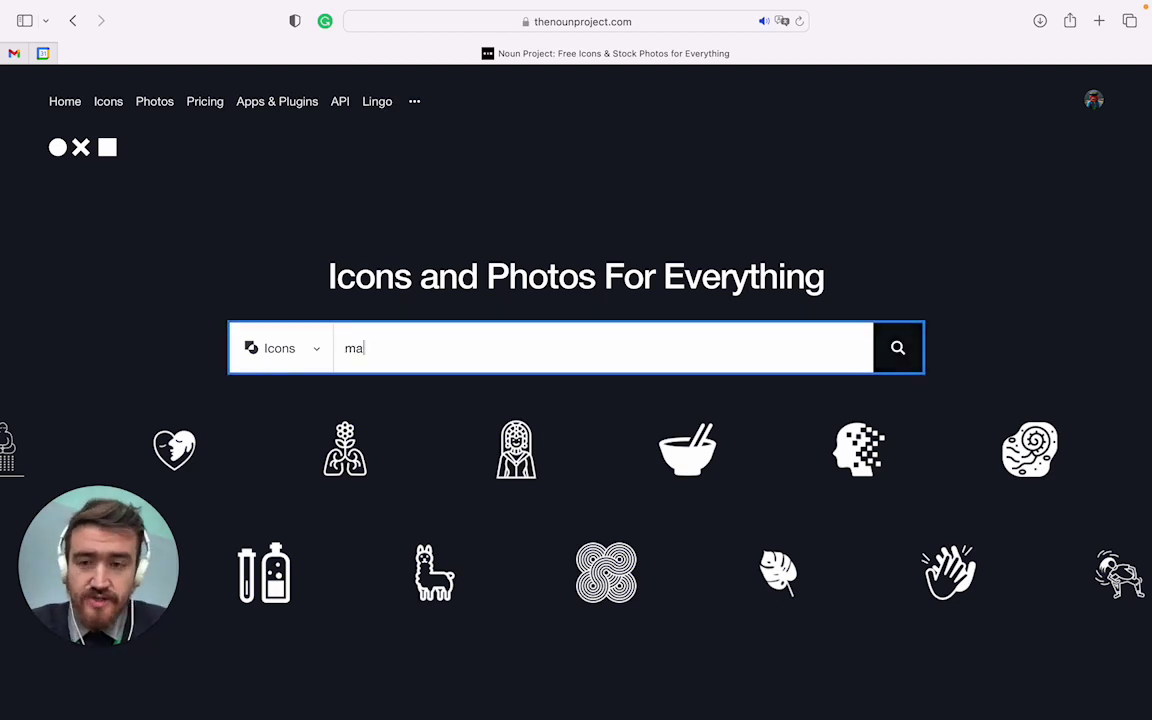
{"action": "type", "text": "gnif"}
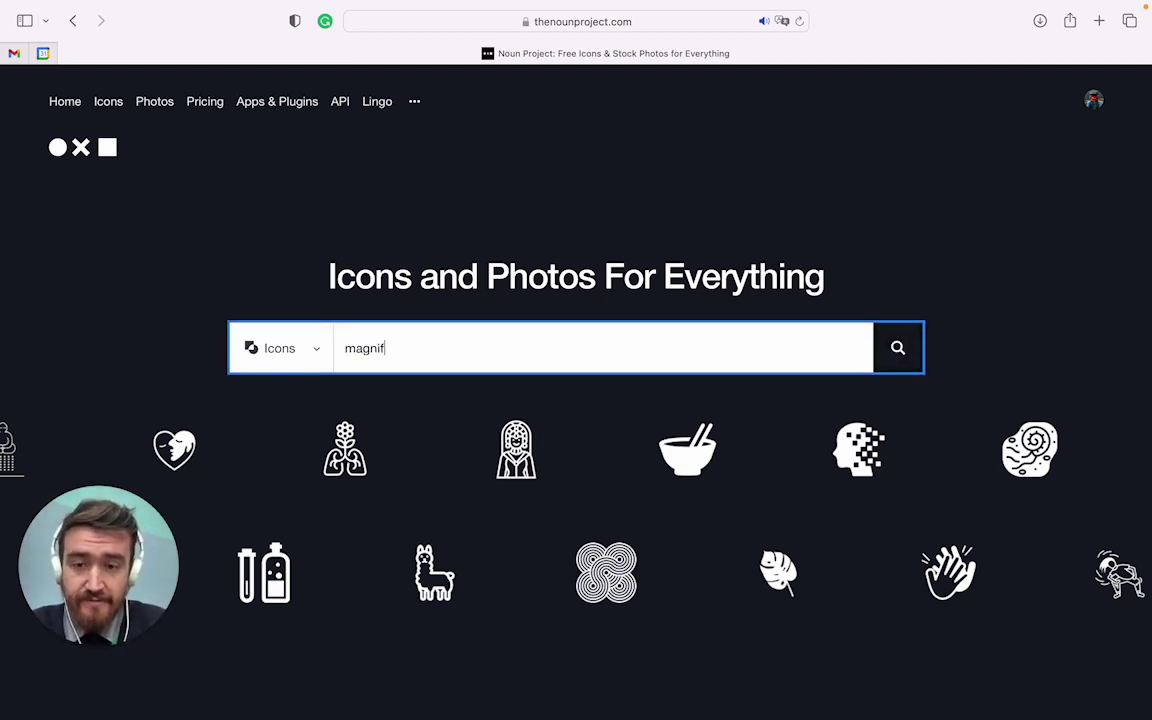
{"action": "type", "text": "ying glass"}
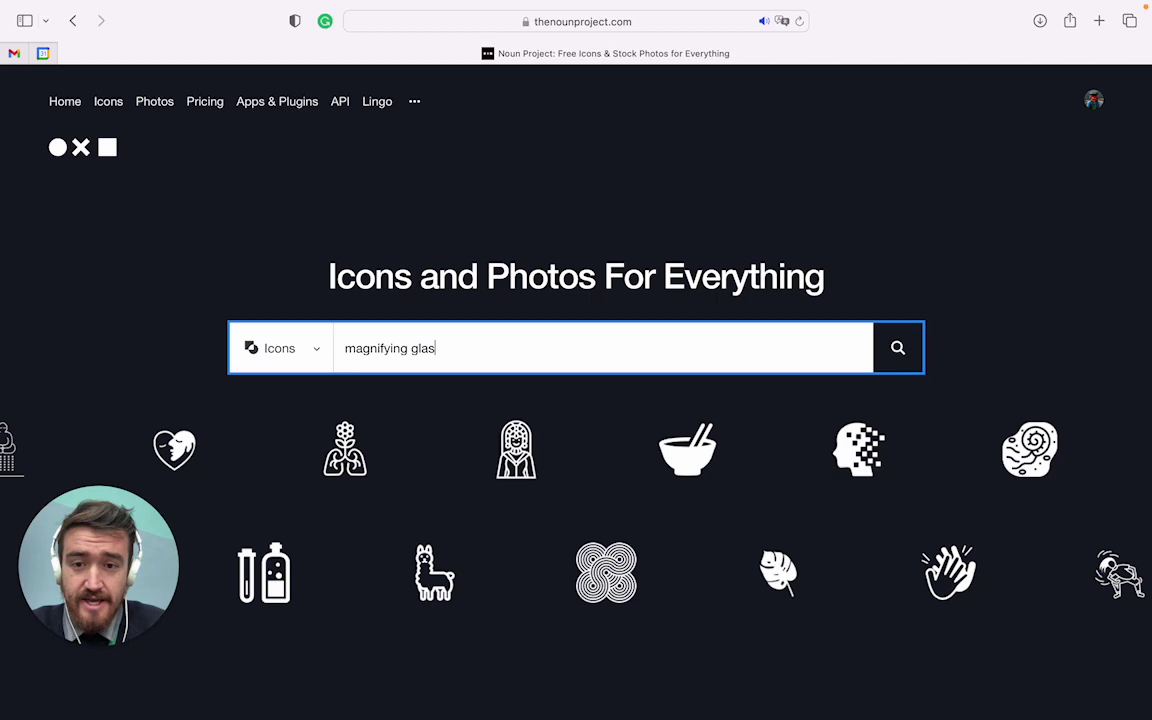
{"action": "scroll", "coordinate": [609, 188], "scroll_direction": "down", "scroll_amount": 4}
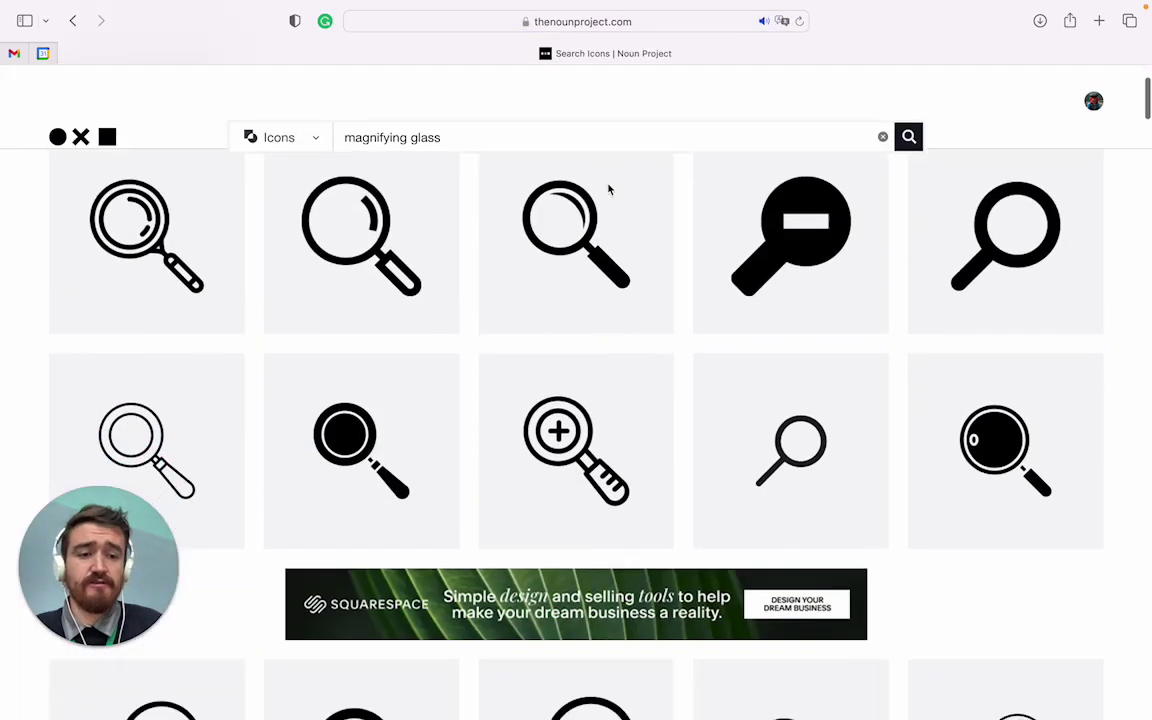
{"action": "scroll", "coordinate": [604, 376], "scroll_direction": "up", "scroll_amount": 3}
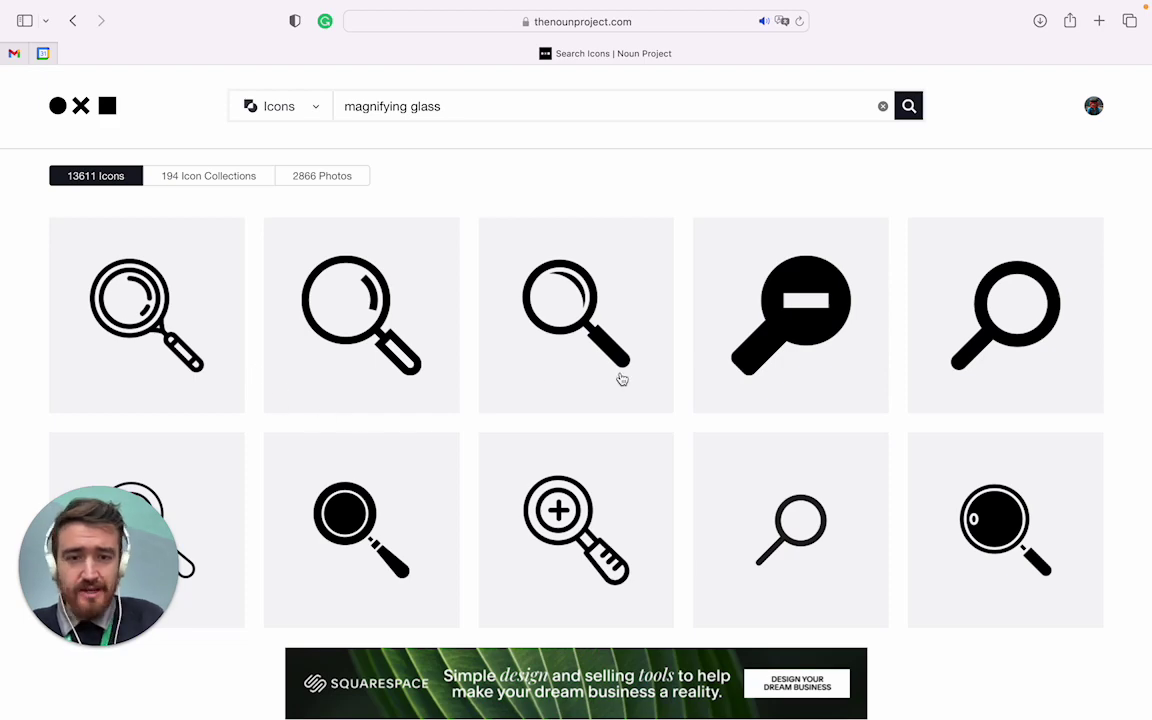
{"action": "scroll", "coordinate": [621, 379], "scroll_direction": "down", "scroll_amount": 10}
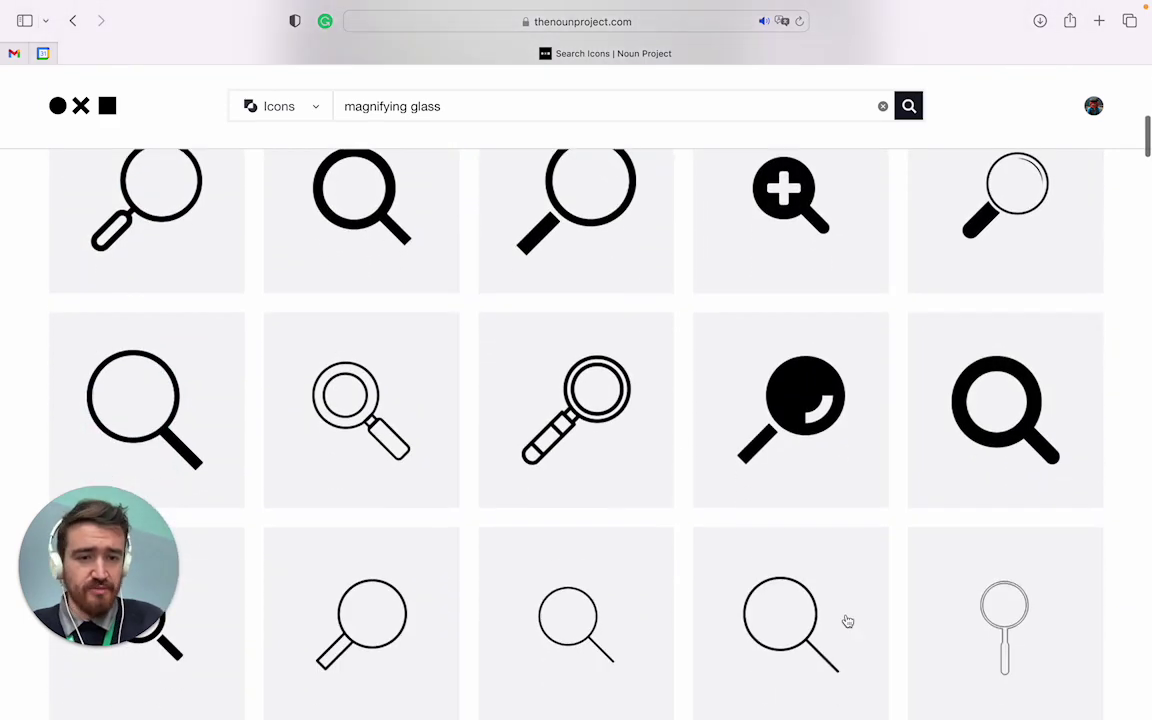
{"action": "scroll", "coordinate": [365, 442], "scroll_direction": "down", "scroll_amount": 5}
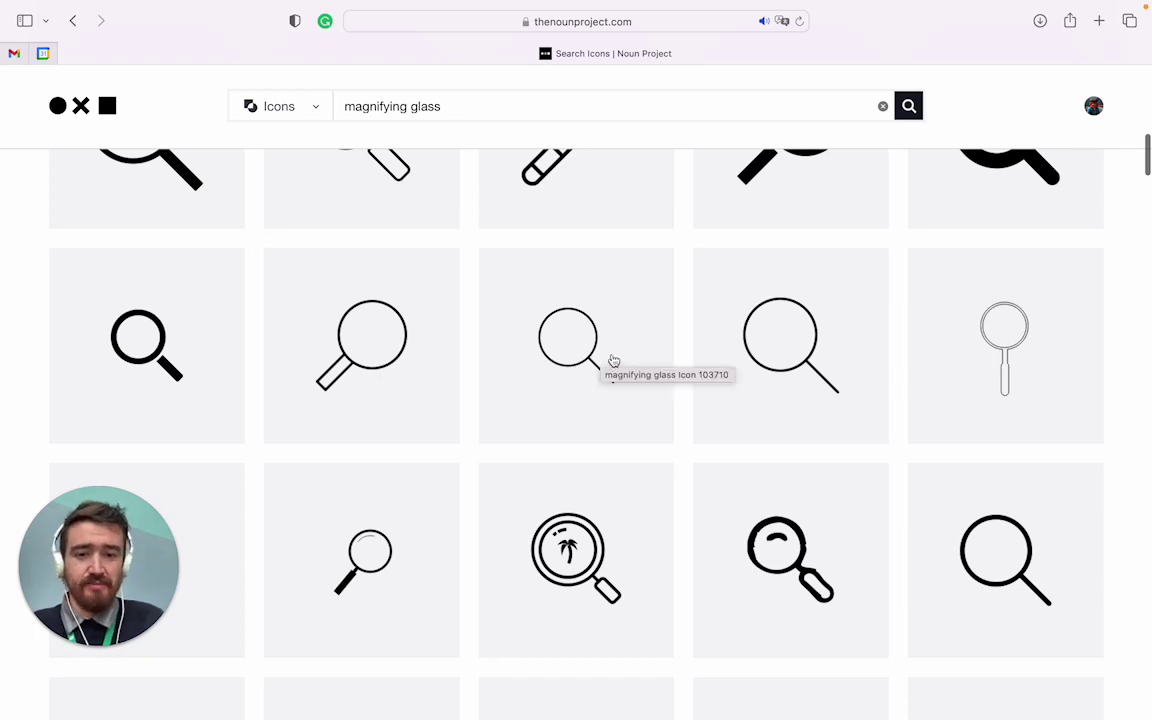
{"action": "scroll", "coordinate": [603, 360], "scroll_direction": "down", "scroll_amount": 3}
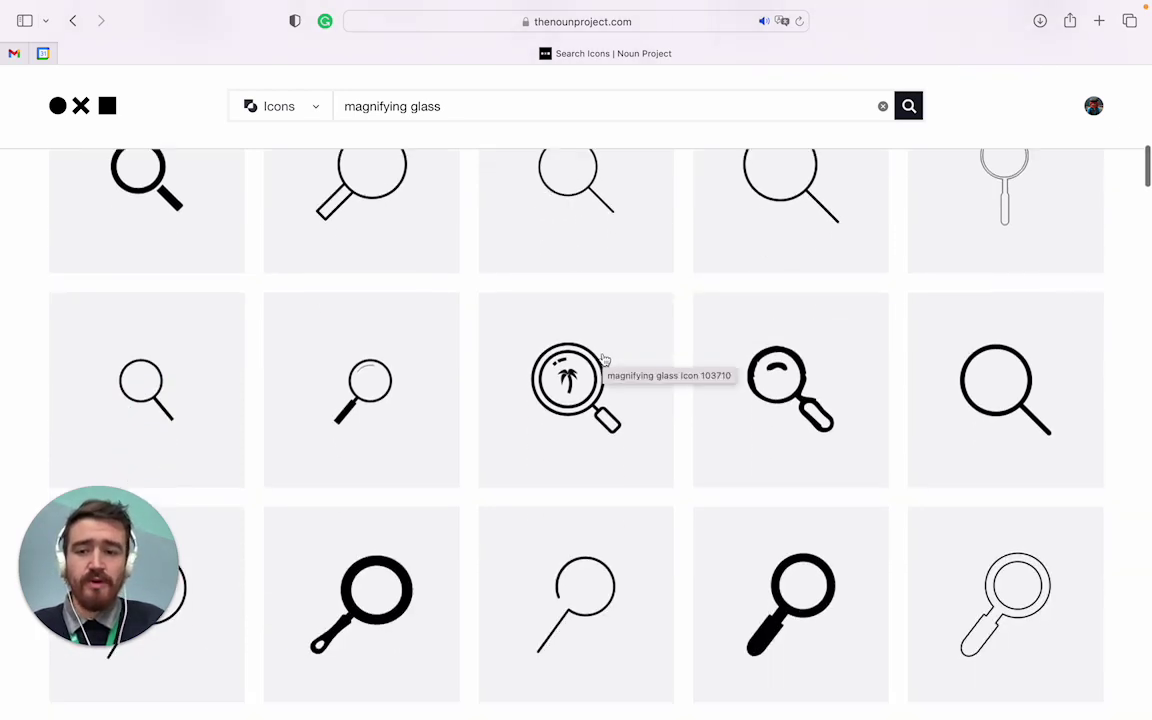
{"action": "scroll", "coordinate": [603, 360], "scroll_direction": "down", "scroll_amount": 5}
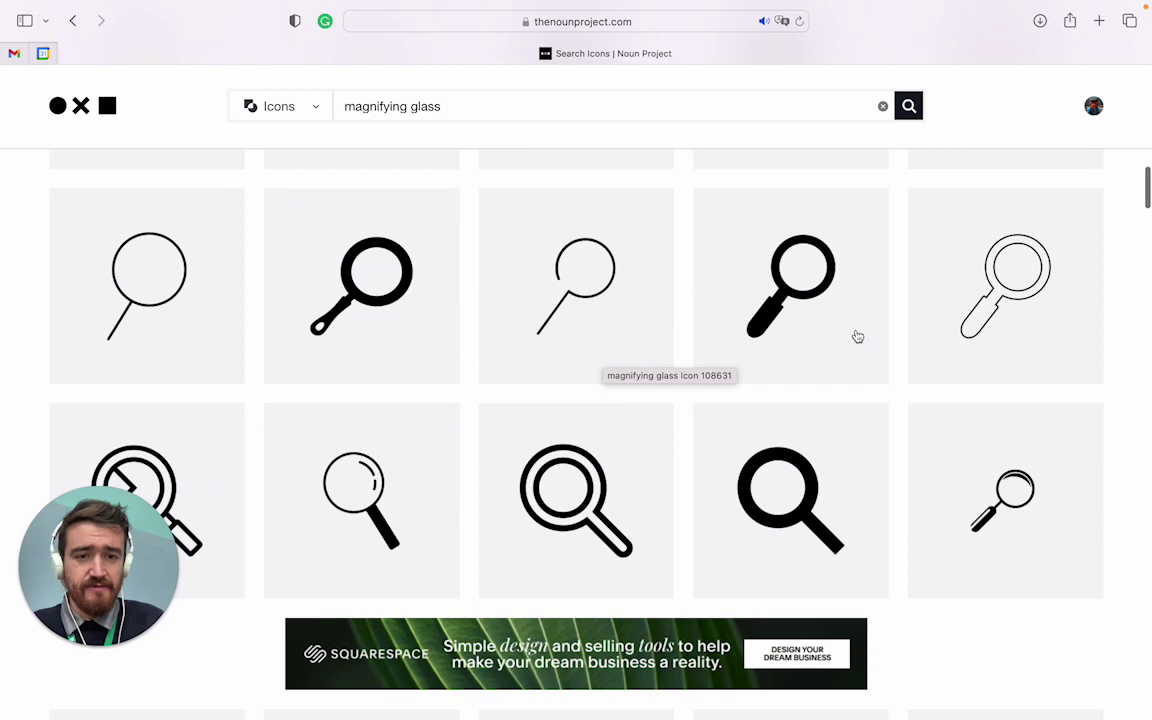
Open the Magnifying Glass icon page and choose the free Basic Download licence
{"action": "left_click", "coordinate": [795, 337]}
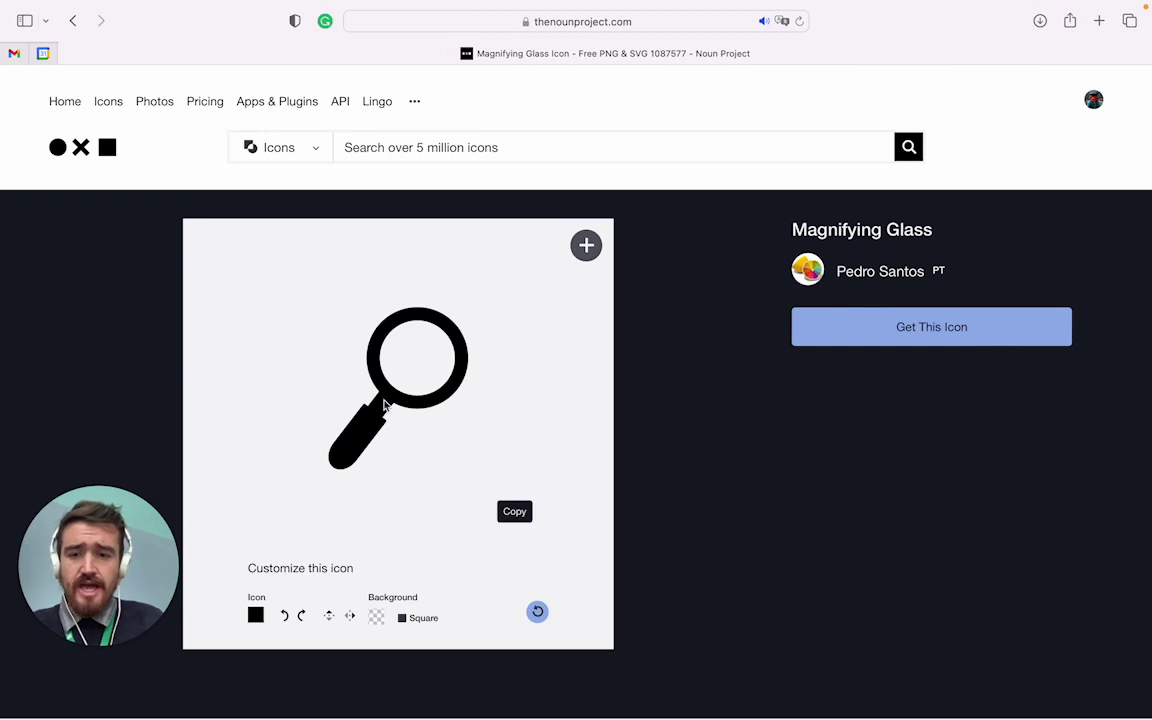
{"action": "left_click", "coordinate": [951, 330]}
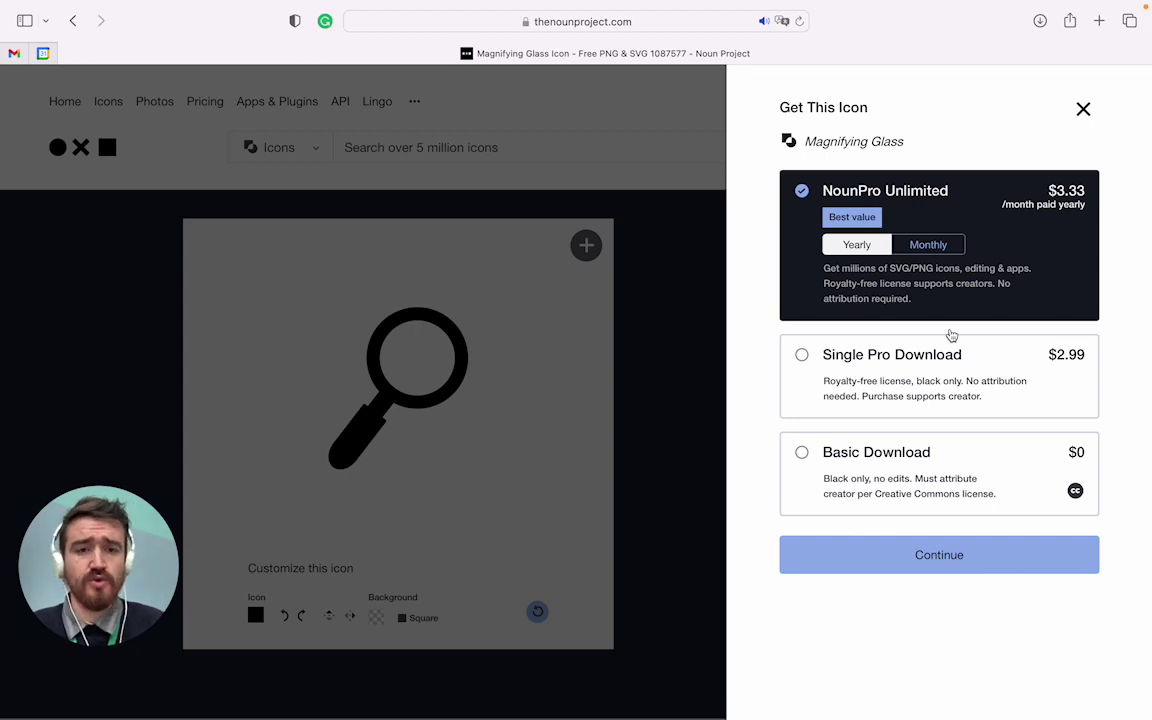
{"action": "left_click", "coordinate": [913, 472]}
{"action": "left_click", "coordinate": [929, 557]}
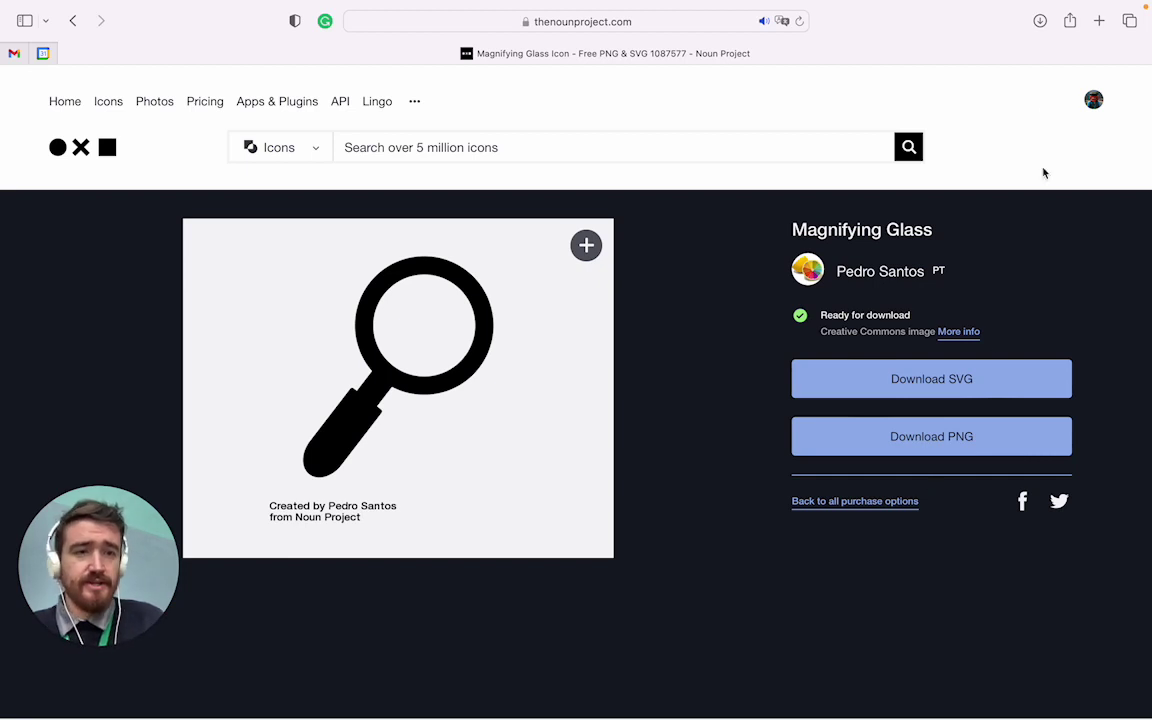
Download the icon as an SVG file
{"action": "left_click", "coordinate": [1040, 21]}
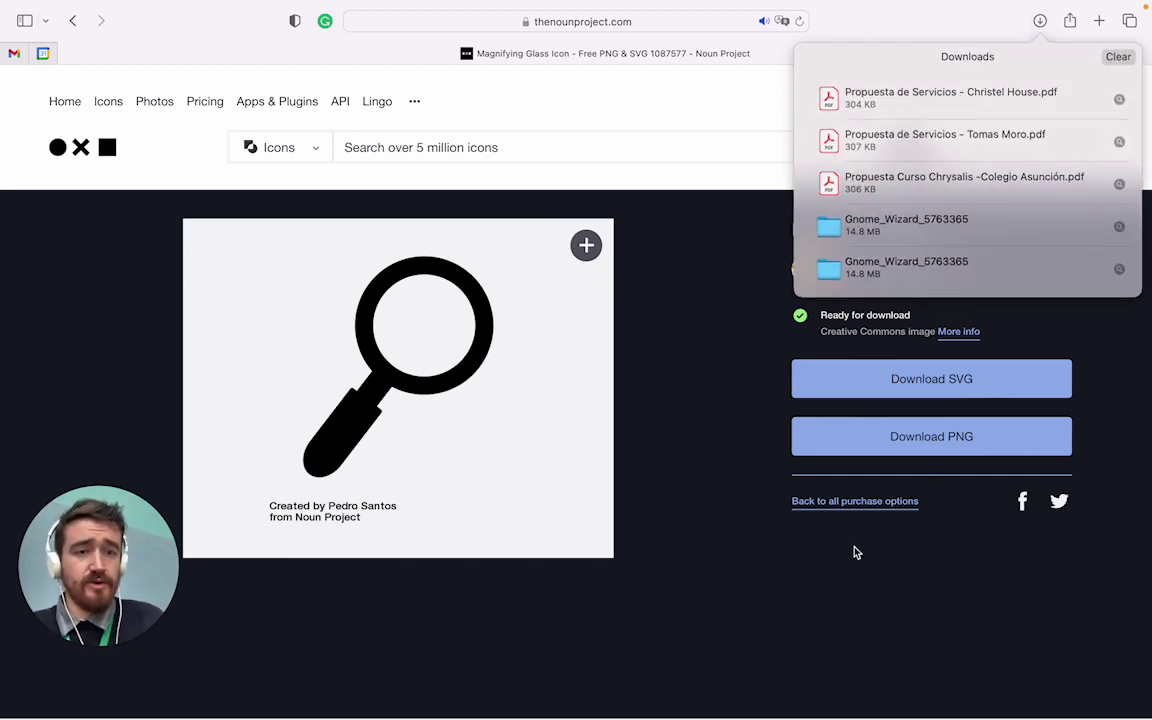
{"action": "left_click", "coordinate": [769, 491]}
{"action": "left_click", "coordinate": [955, 448]}
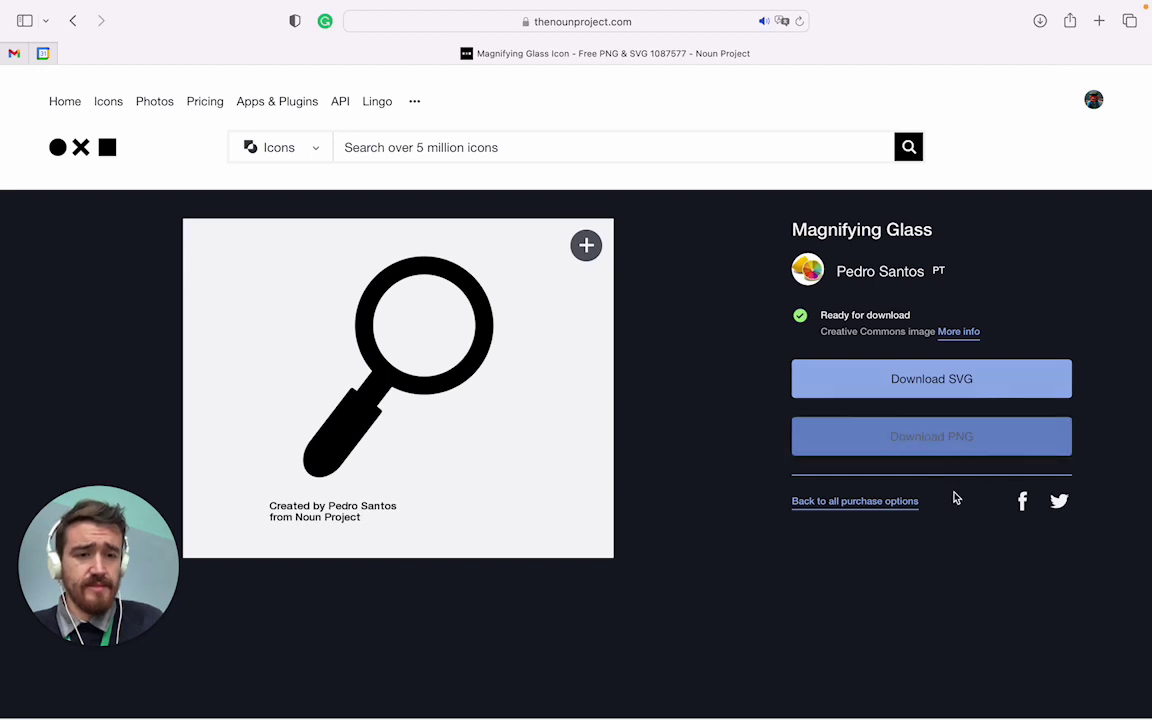
{"action": "left_click", "coordinate": [962, 386]}
{"action": "left_click", "coordinate": [992, 388]}
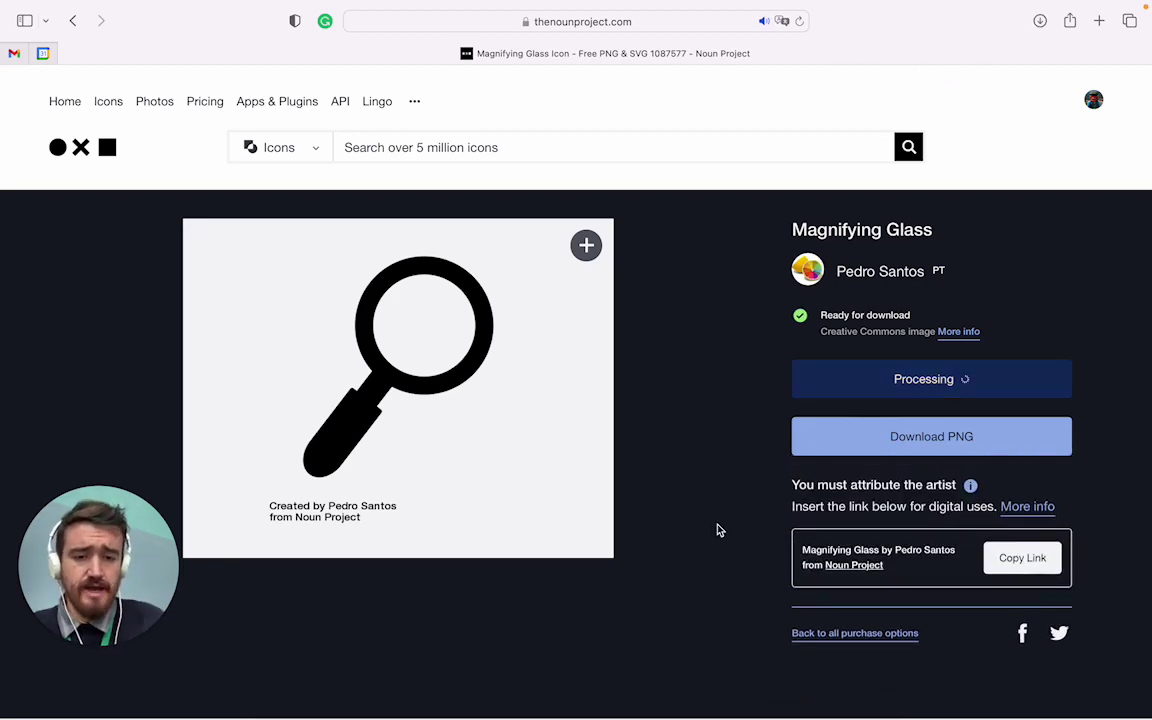
Switch to Illustrator and pick noun-magnifying-glass-1087577.svg from Downloads in File > Open
{"action": "mouse_move", "coordinate": [785, 700]}
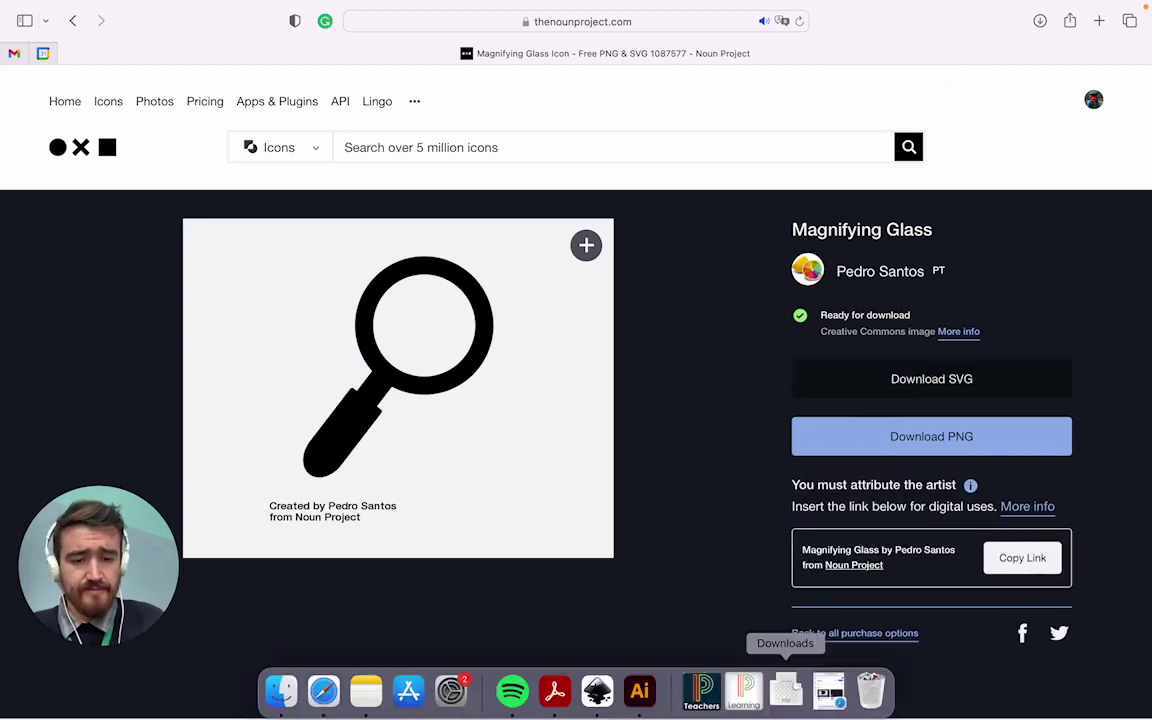
{"action": "left_click", "coordinate": [638, 700]}
{"action": "left_click", "coordinate": [108, 8]}
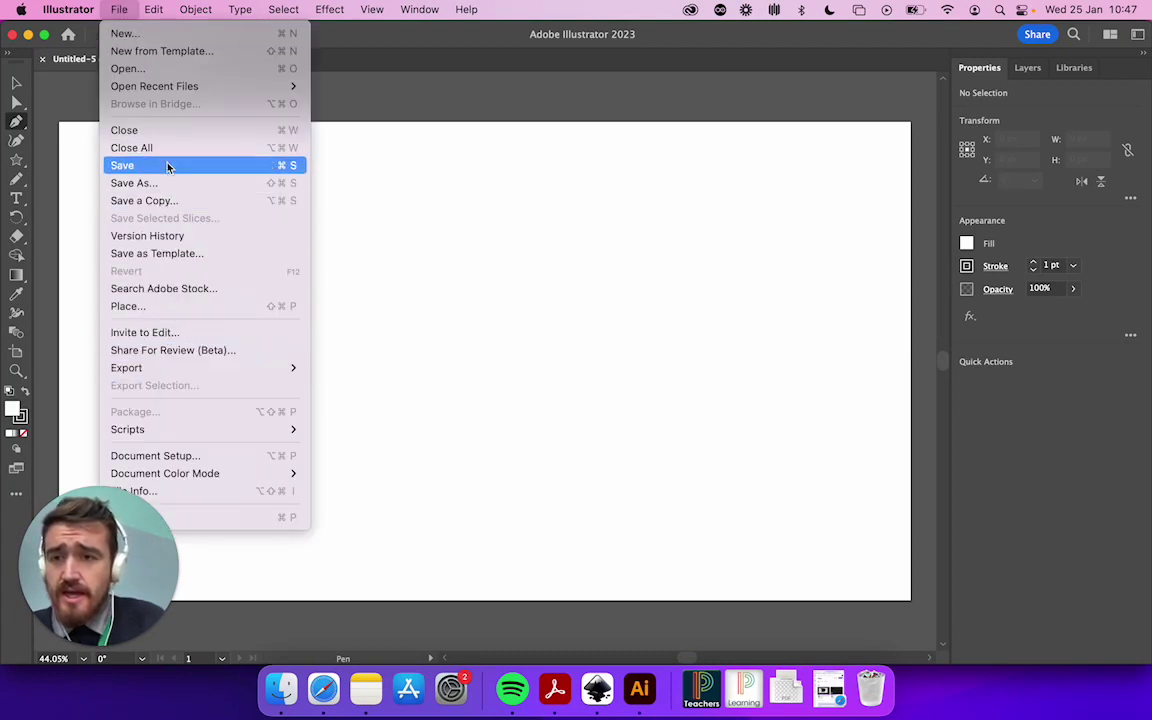
{"action": "mouse_move", "coordinate": [168, 86]}
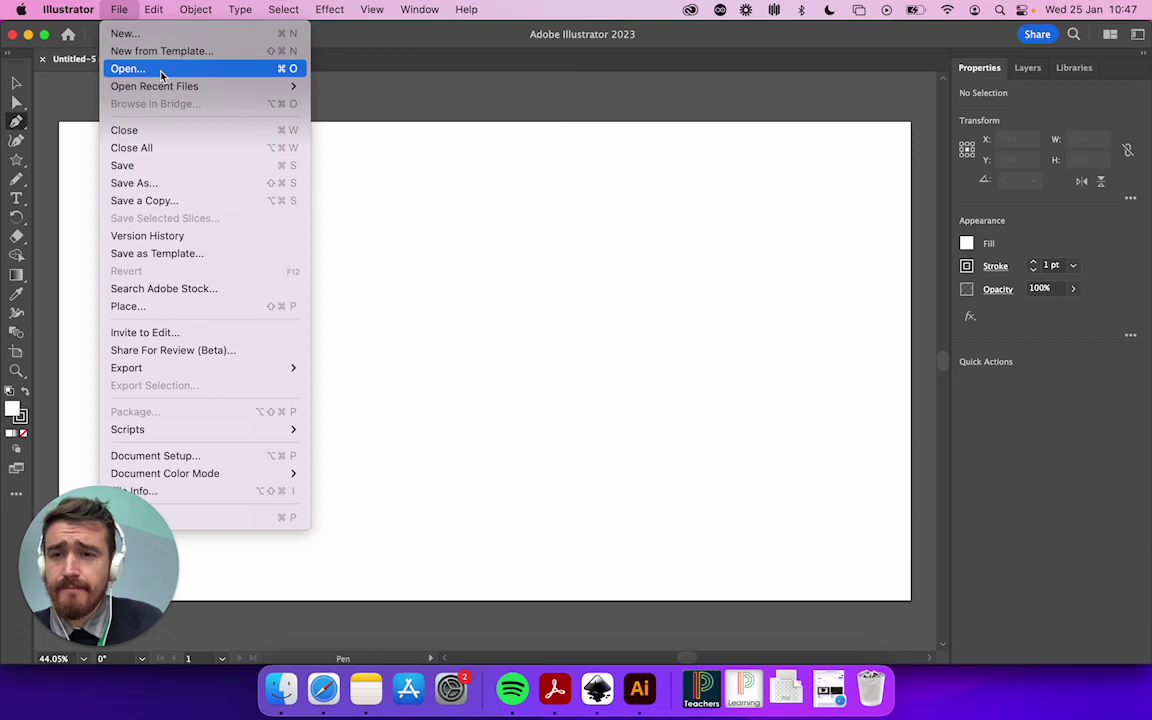
{"action": "left_click", "coordinate": [430, 119]}
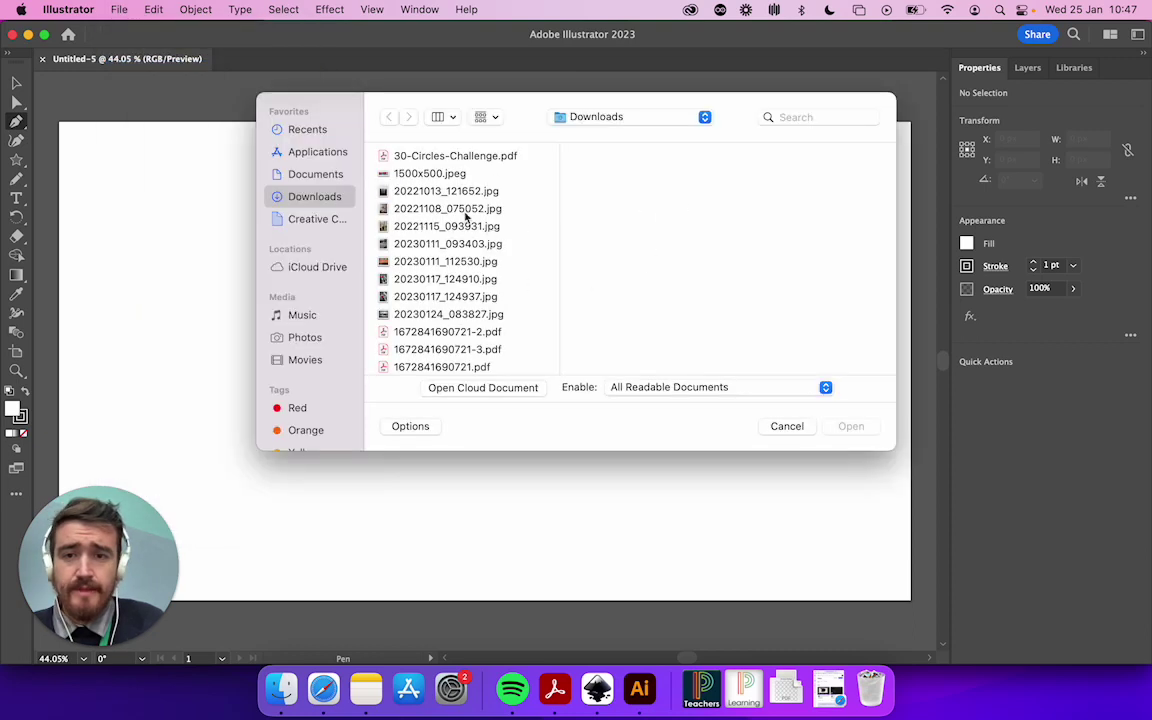
{"action": "scroll", "coordinate": [483, 308], "scroll_direction": "down", "scroll_amount": 6}
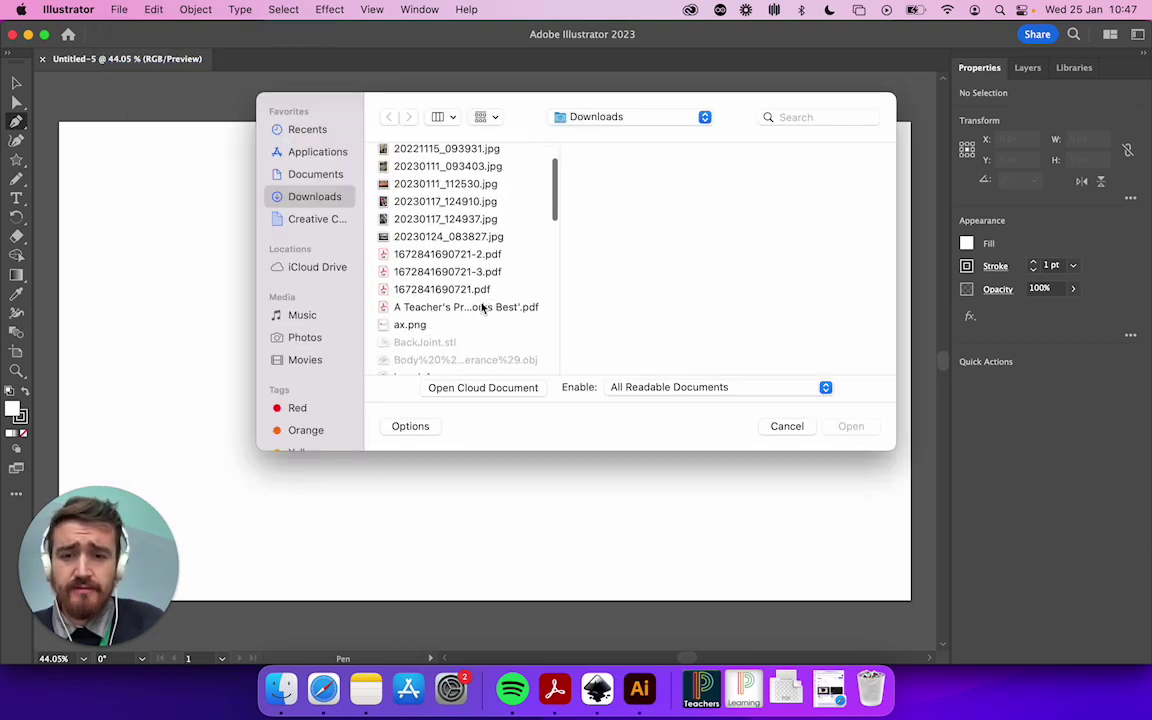
{"action": "scroll", "coordinate": [481, 308], "scroll_direction": "down", "scroll_amount": 7}
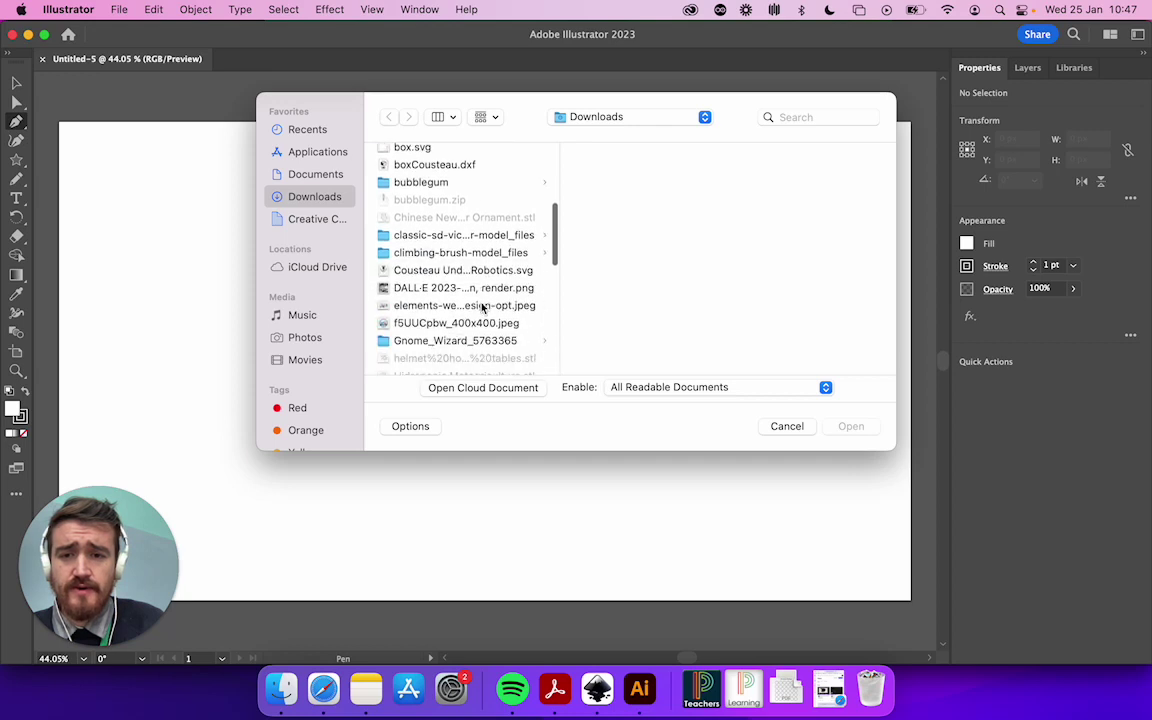
{"action": "scroll", "coordinate": [481, 308], "scroll_direction": "down", "scroll_amount": 5}
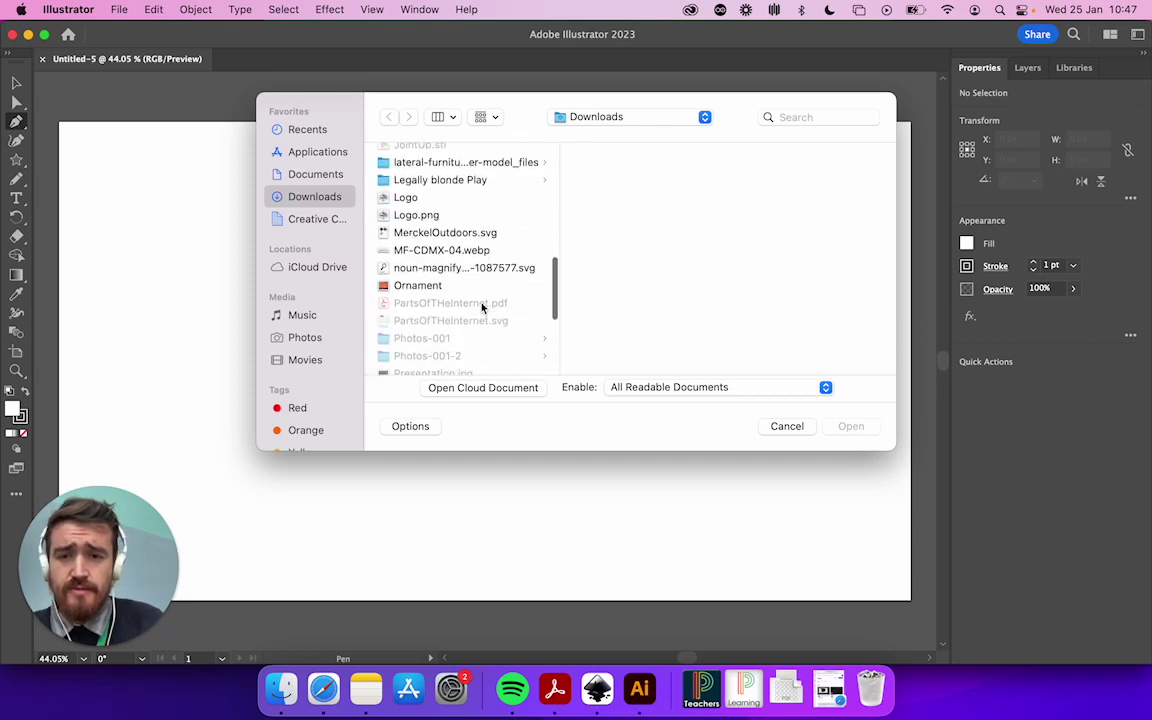
{"action": "left_click", "coordinate": [459, 268]}
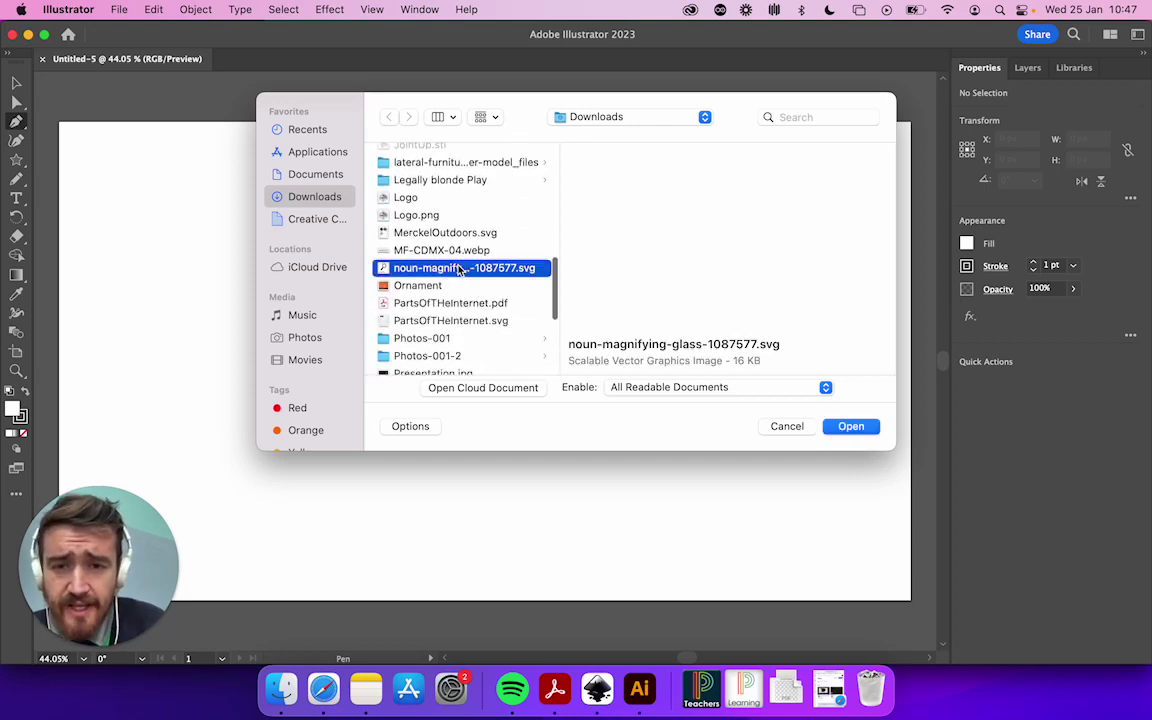
Open the magnifying-glass SVG and select its artwork group with the Selection tool
{"action": "left_click", "coordinate": [856, 432]}
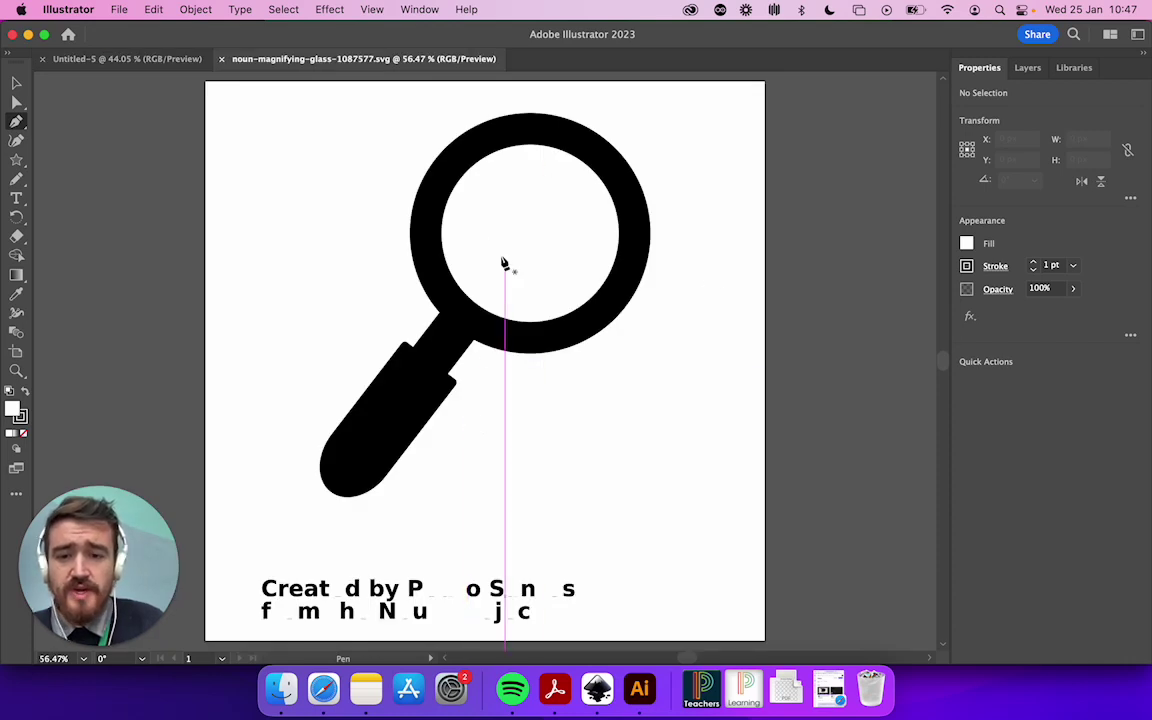
{"action": "left_click", "coordinate": [16, 82]}
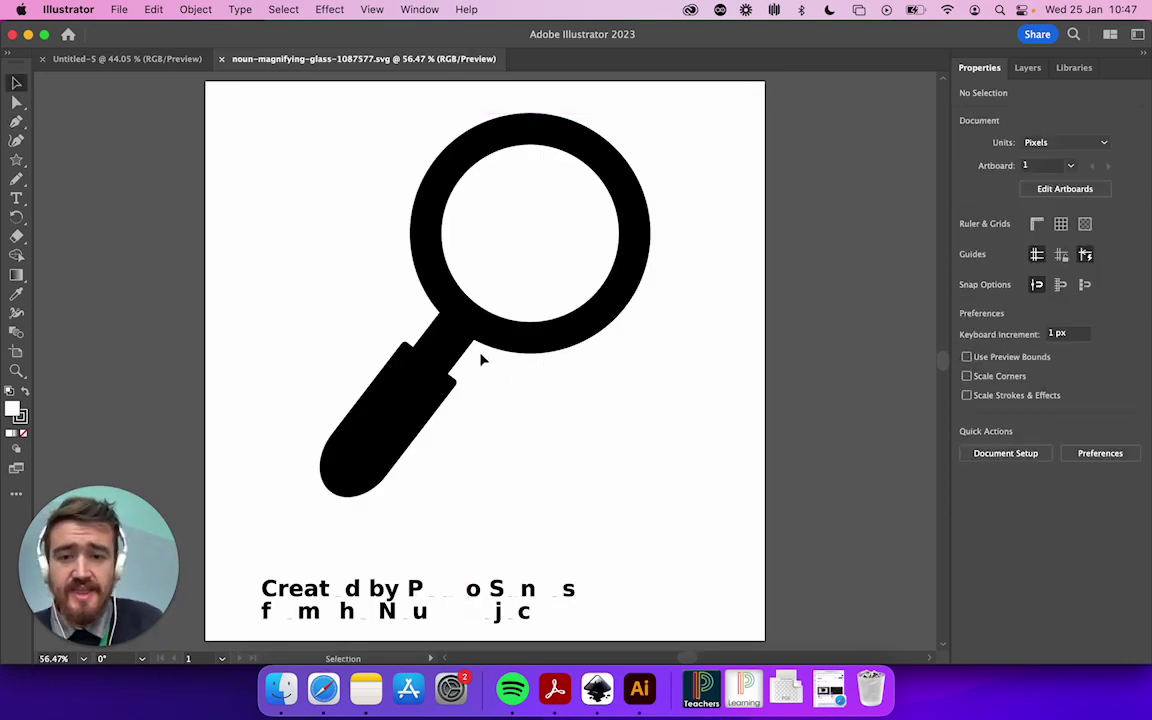
{"action": "left_click", "coordinate": [481, 342]}
{"action": "scroll", "coordinate": [350, 490], "scroll_direction": "down", "scroll_amount": 2}
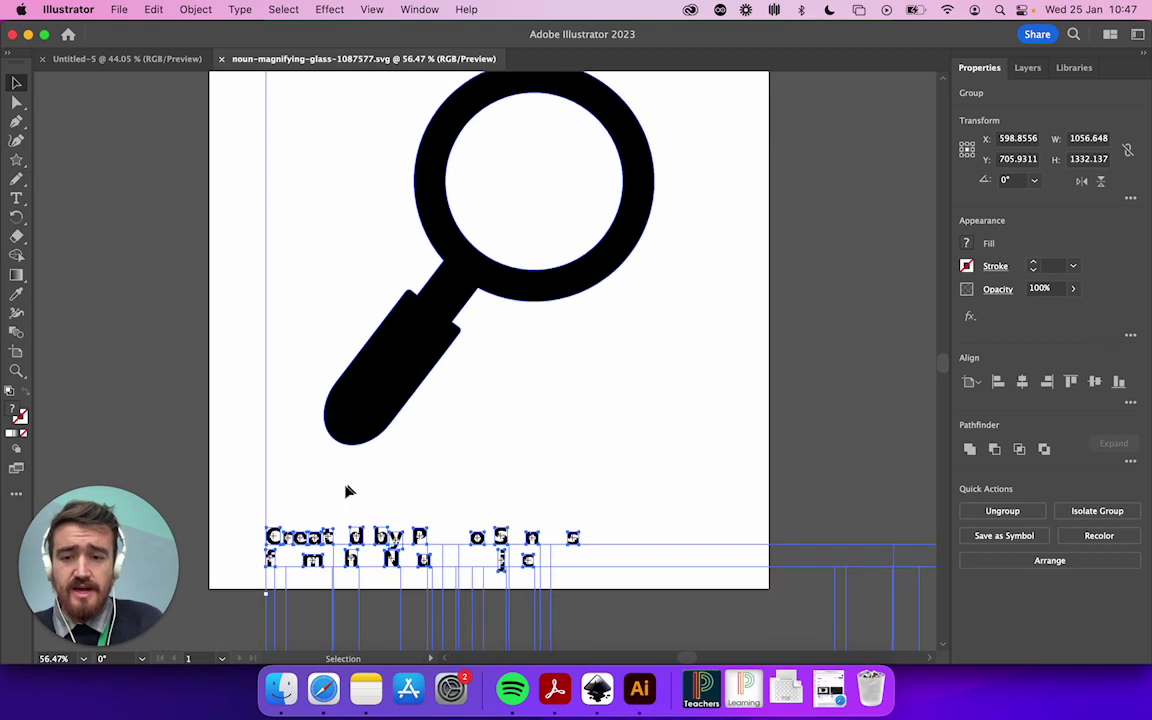
{"action": "left_click_drag", "start_coordinate": [230, 513], "coordinate": [672, 610]}
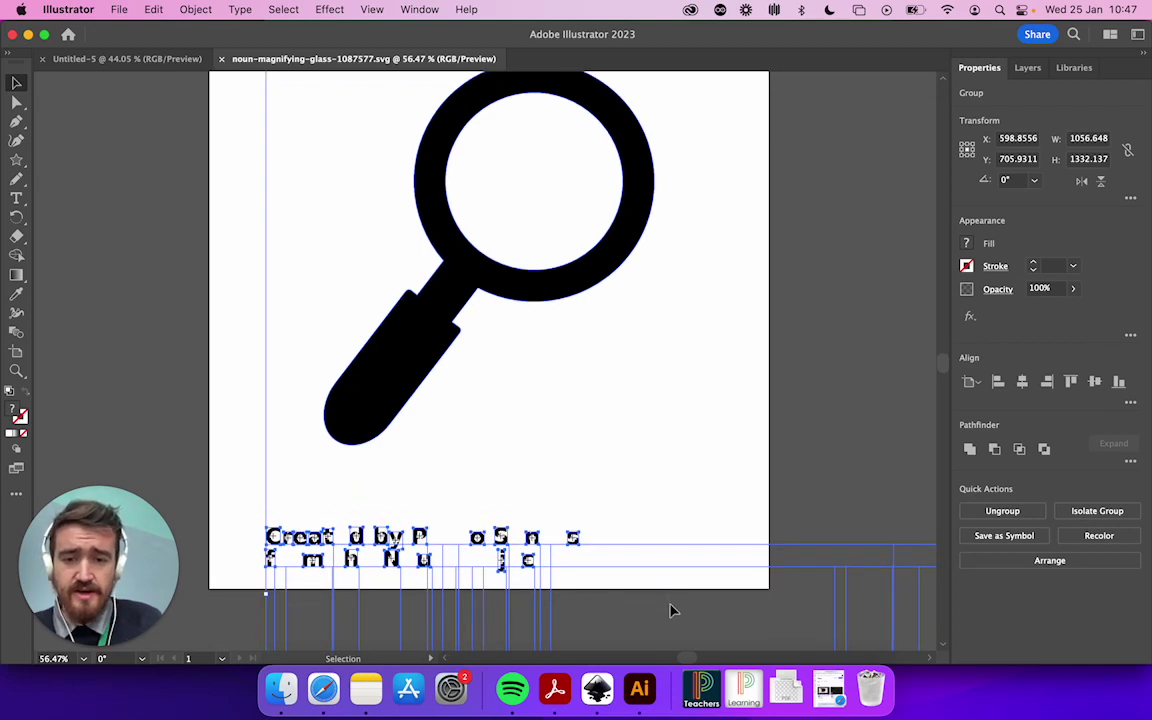
{"action": "left_click", "coordinate": [286, 531]}
{"action": "left_click", "coordinate": [280, 536]}
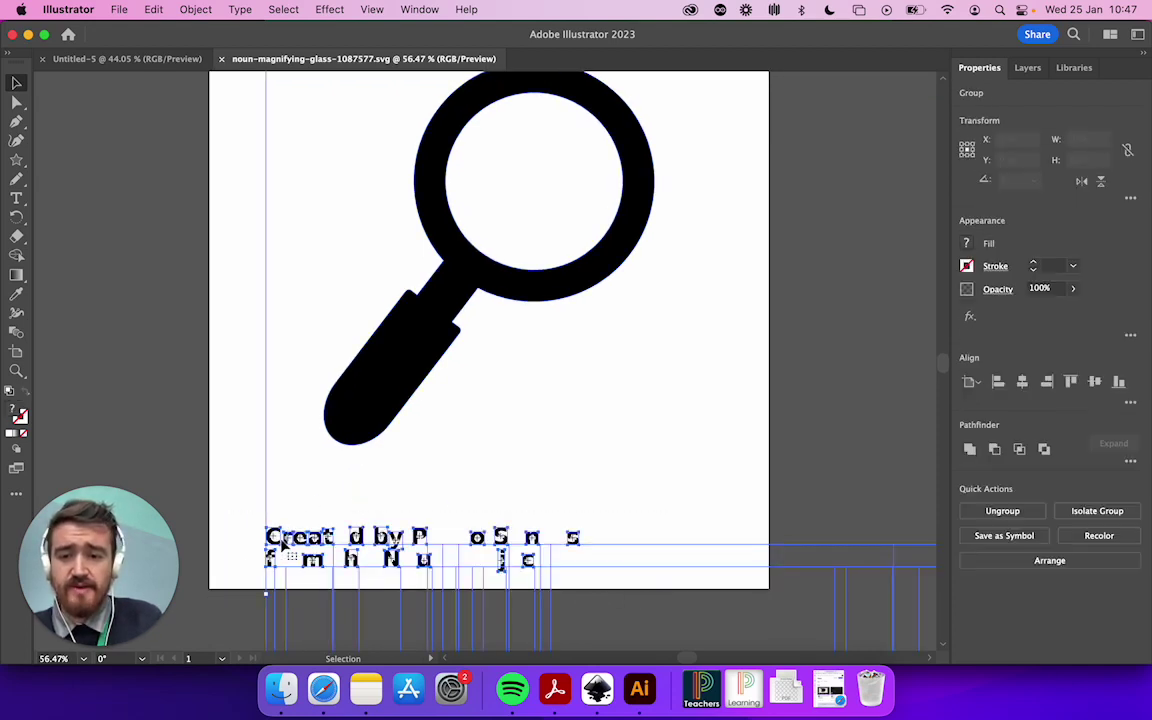
Delete the credit text below the icon and select the magnifying-glass shape
{"action": "double_click", "coordinate": [283, 541]}
{"action": "left_click_drag", "start_coordinate": [292, 523], "coordinate": [662, 586]}
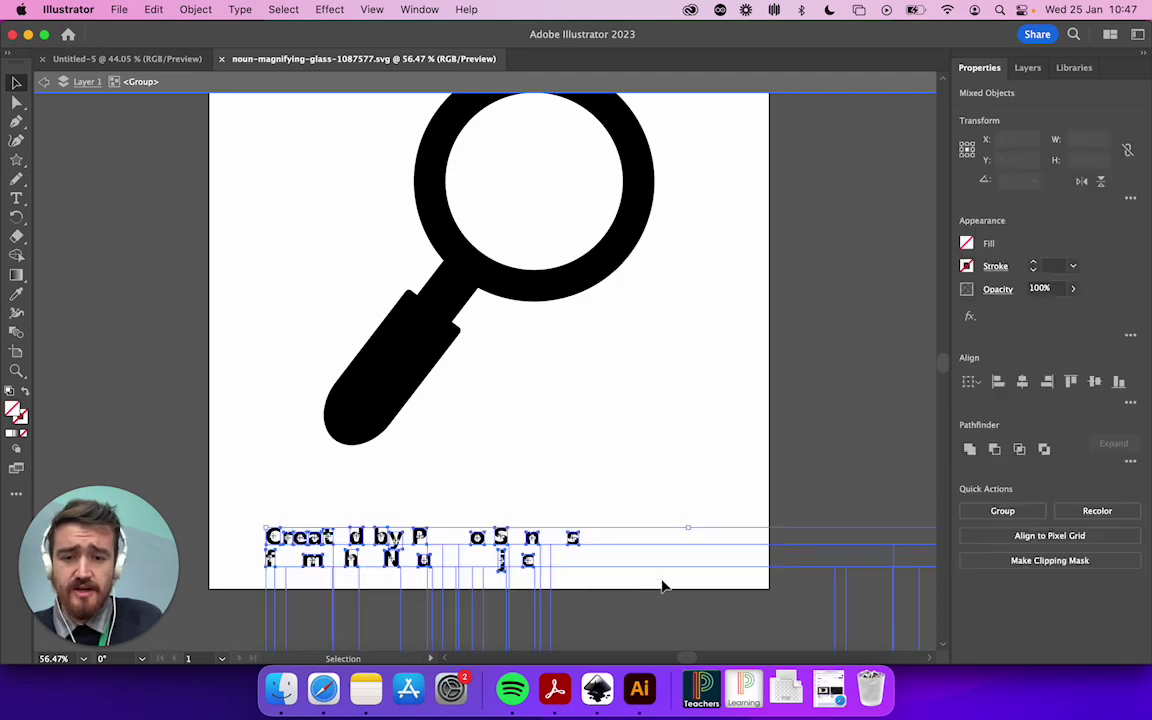
{"action": "key", "text": "Delete"}
{"action": "scroll", "coordinate": [614, 331], "scroll_direction": "up", "scroll_amount": 2}
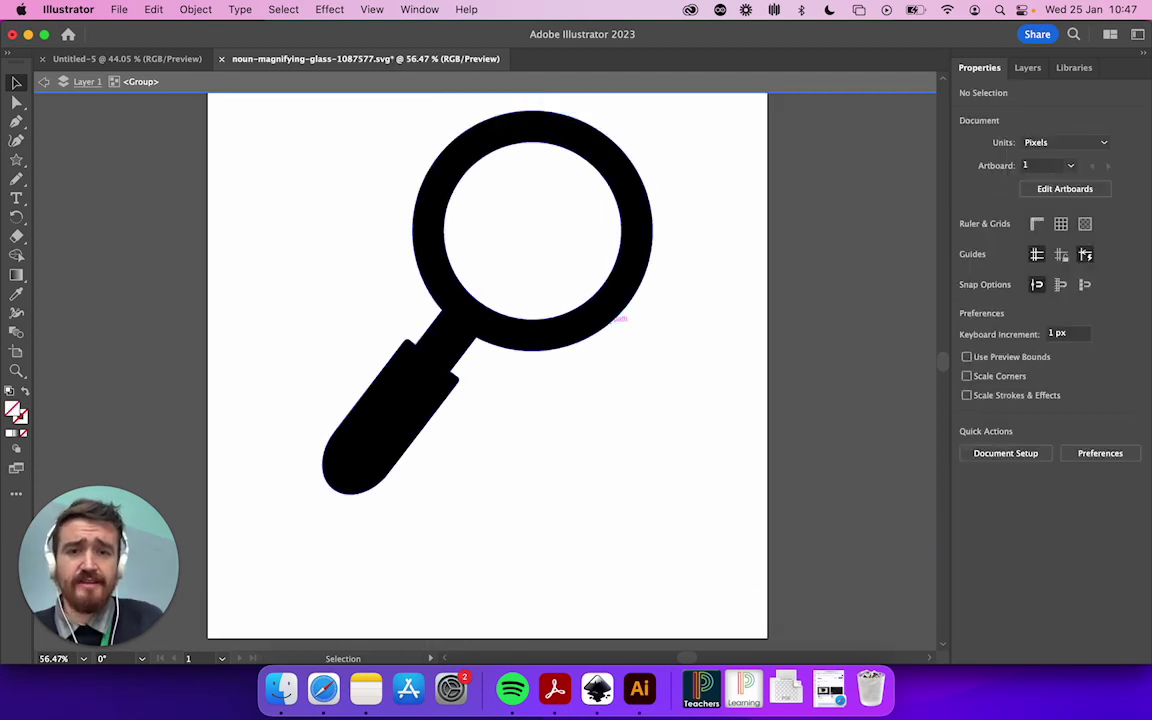
{"action": "left_click", "coordinate": [614, 308]}
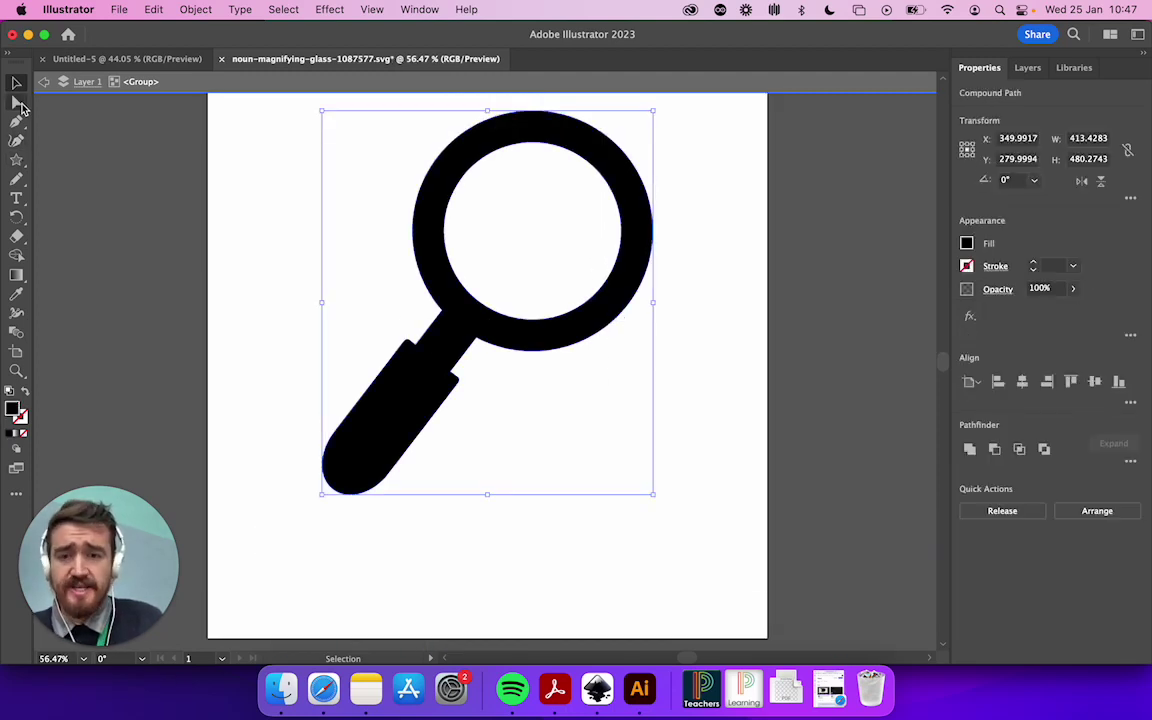
Paste the magnifying glass into Untitled-5 and move it up and left on the artboard
{"action": "key", "text": "a"}
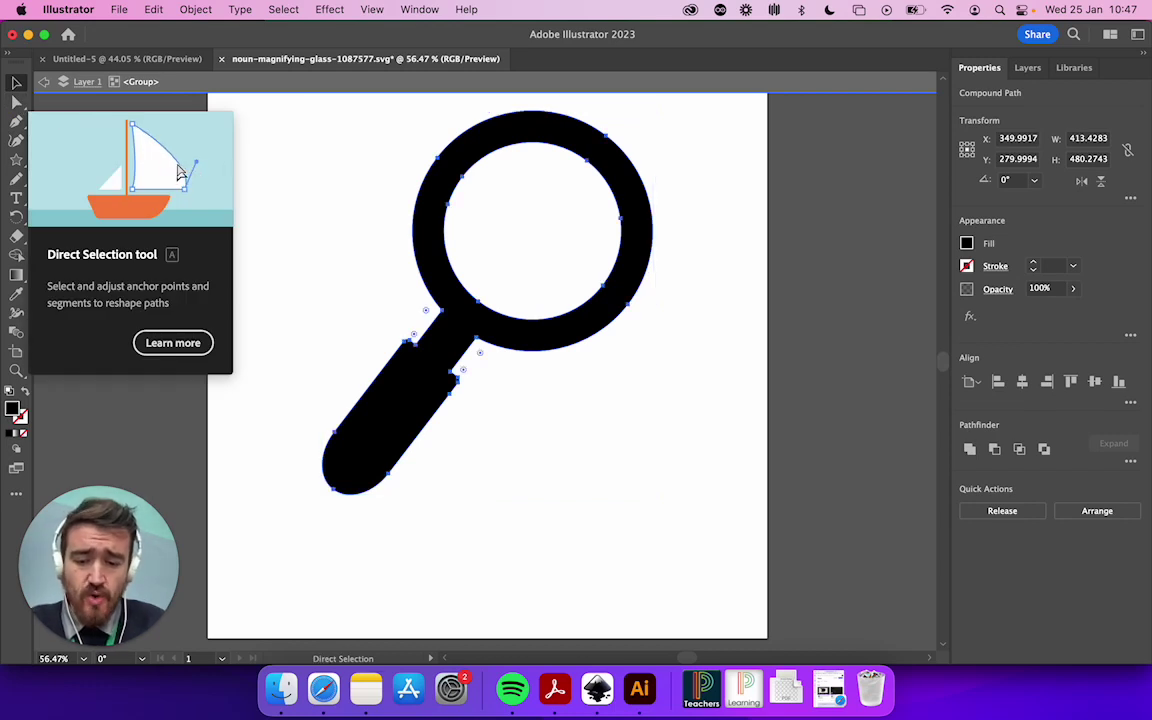
{"action": "key", "text": "v"}
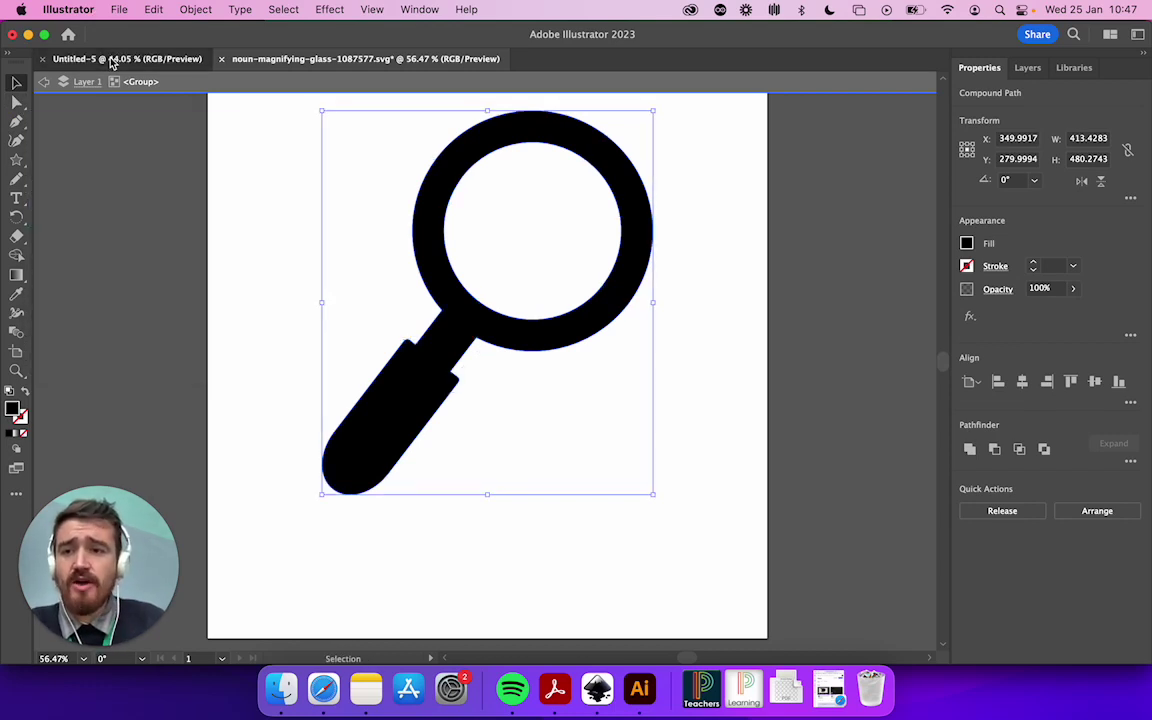
{"action": "left_click", "coordinate": [113, 60]}
{"action": "key", "text": "super+v"}
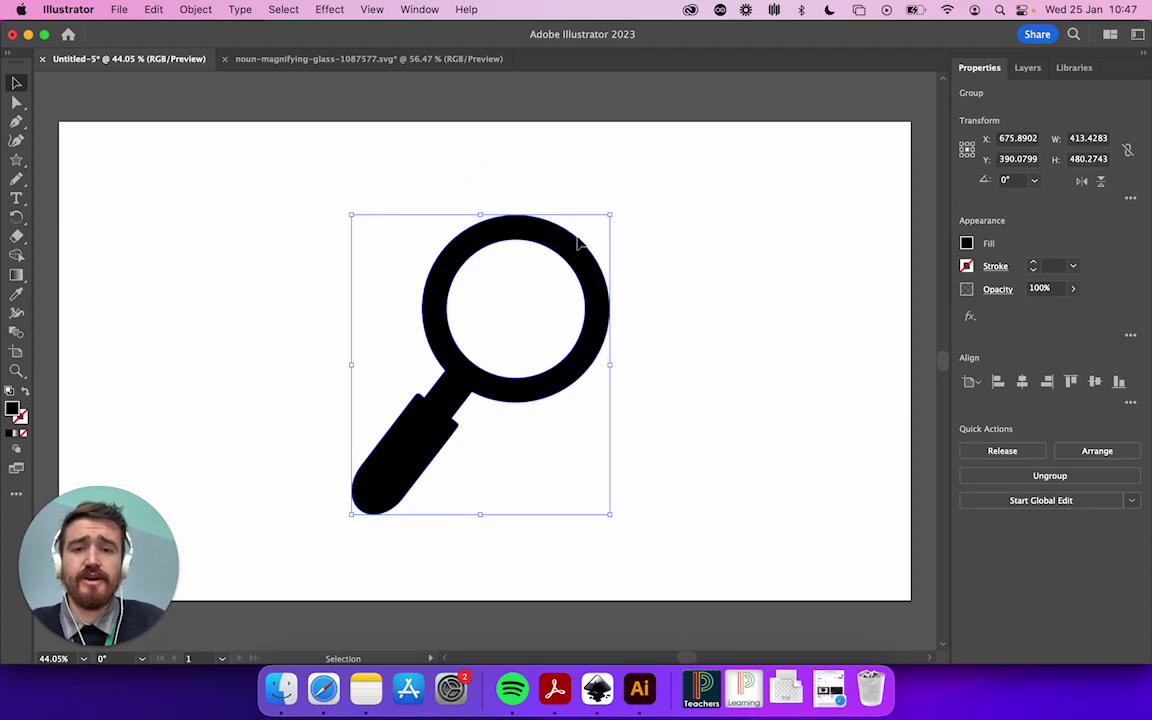
{"action": "left_click_drag", "start_coordinate": [573, 256], "coordinate": [390, 192]}
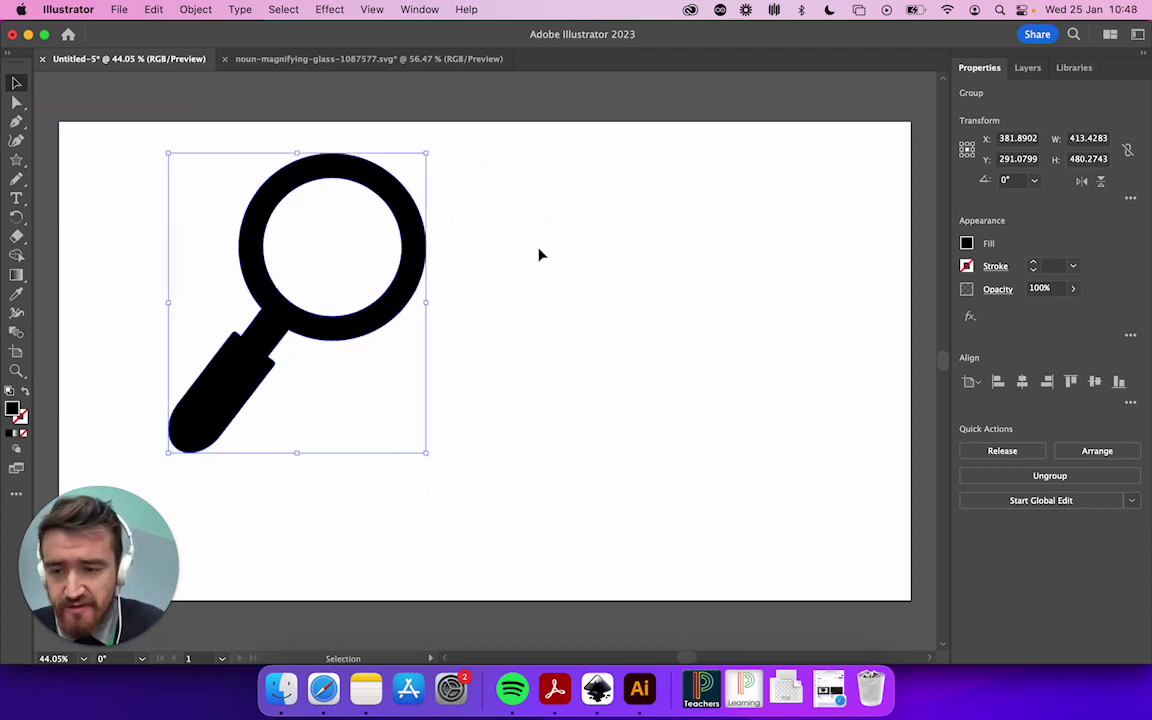
Give the magnifying glass a red fill and a black stroke raised to 17 pt
{"action": "left_click", "coordinate": [967, 245]}
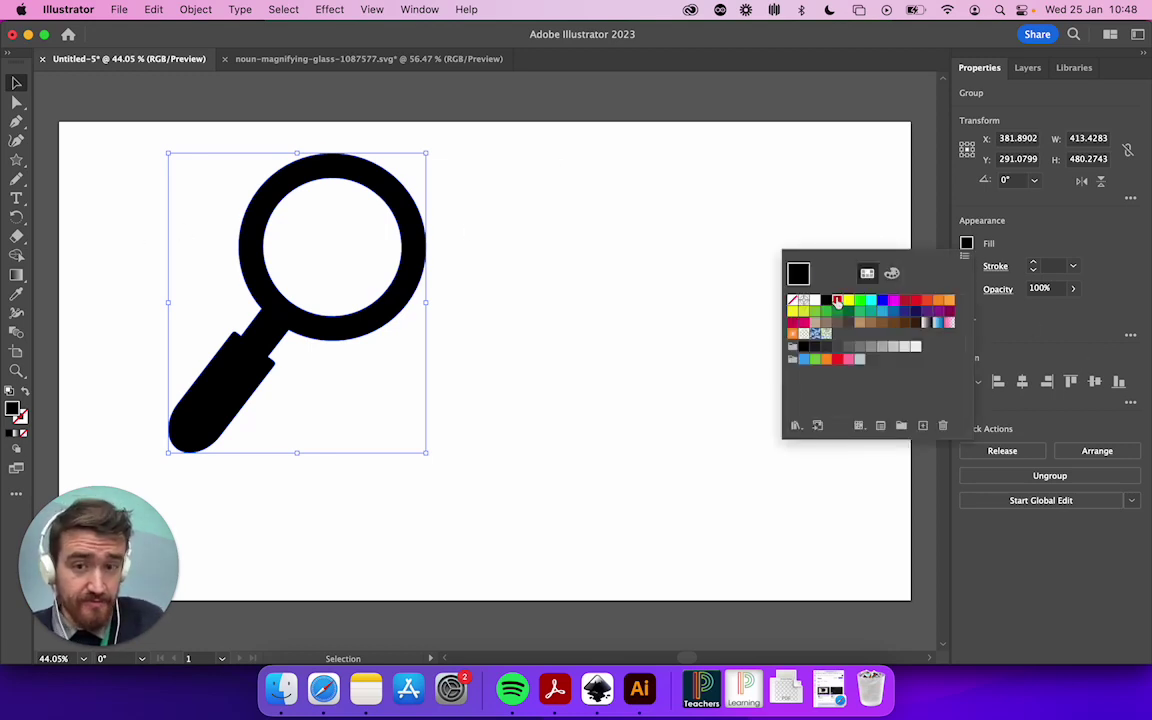
{"action": "left_click", "coordinate": [837, 301]}
{"action": "left_click", "coordinate": [967, 267]}
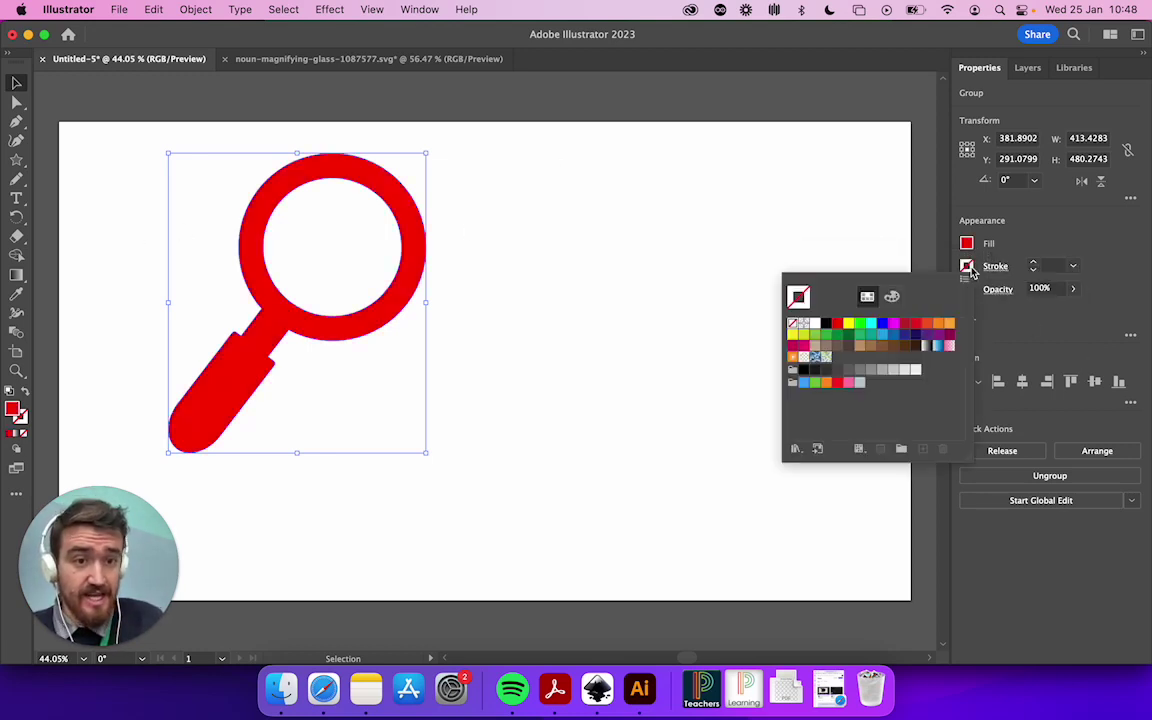
{"action": "left_click", "coordinate": [826, 324]}
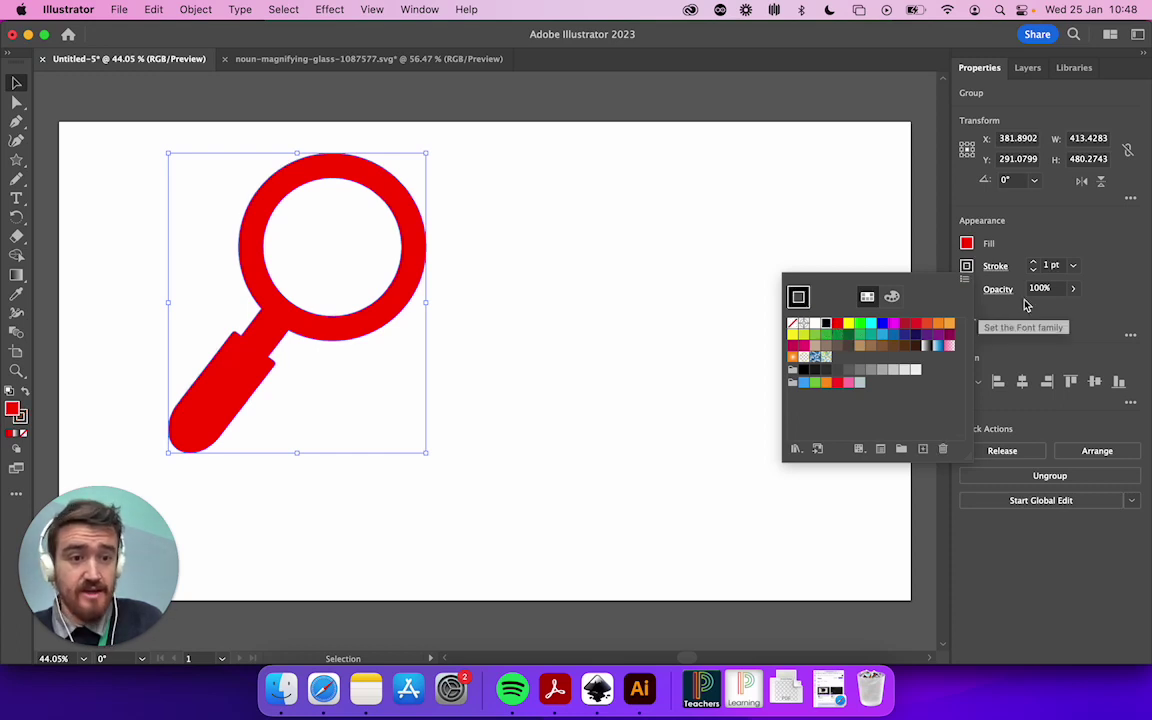
{"action": "left_click", "coordinate": [1034, 266]}
{"action": "left_click", "coordinate": [1034, 266]}
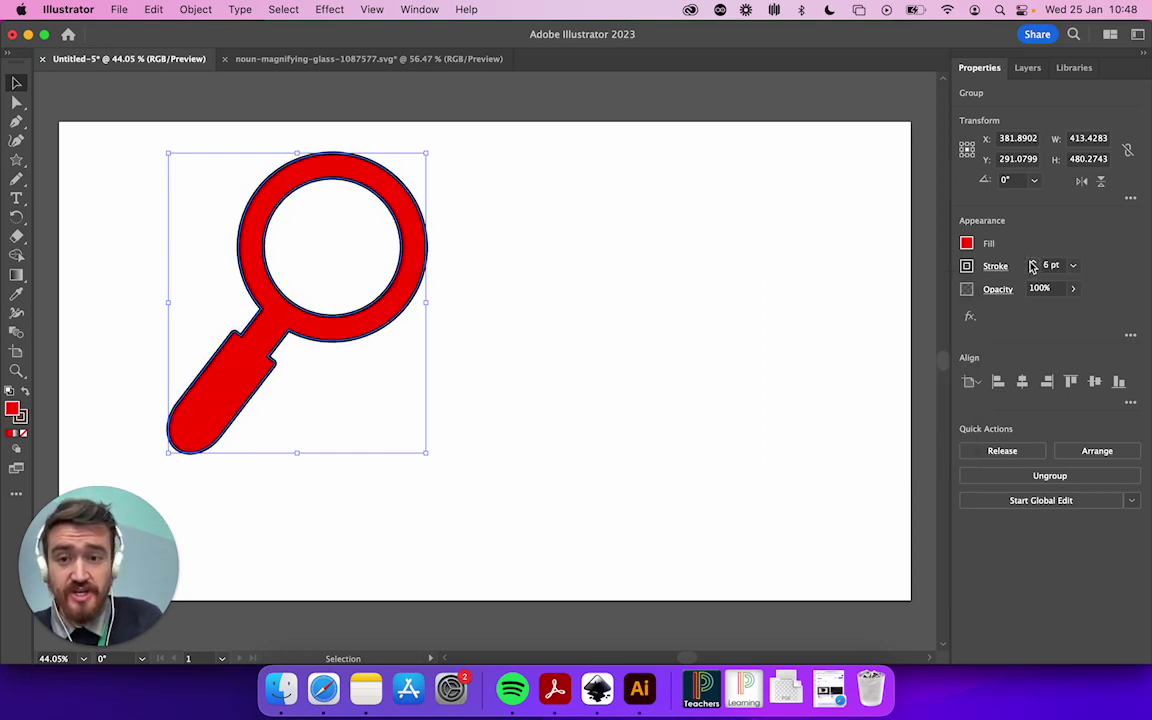
{"action": "left_click", "coordinate": [1034, 266]}
{"action": "left_click", "coordinate": [1034, 266]}
{"action": "left_click", "coordinate": [1033, 266]}
{"action": "left_click", "coordinate": [1033, 266]}
{"action": "left_click", "coordinate": [1033, 266]}
{"action": "left_click", "coordinate": [1033, 266]}
{"action": "left_click", "coordinate": [1033, 266]}
{"action": "left_click", "coordinate": [1033, 266]}
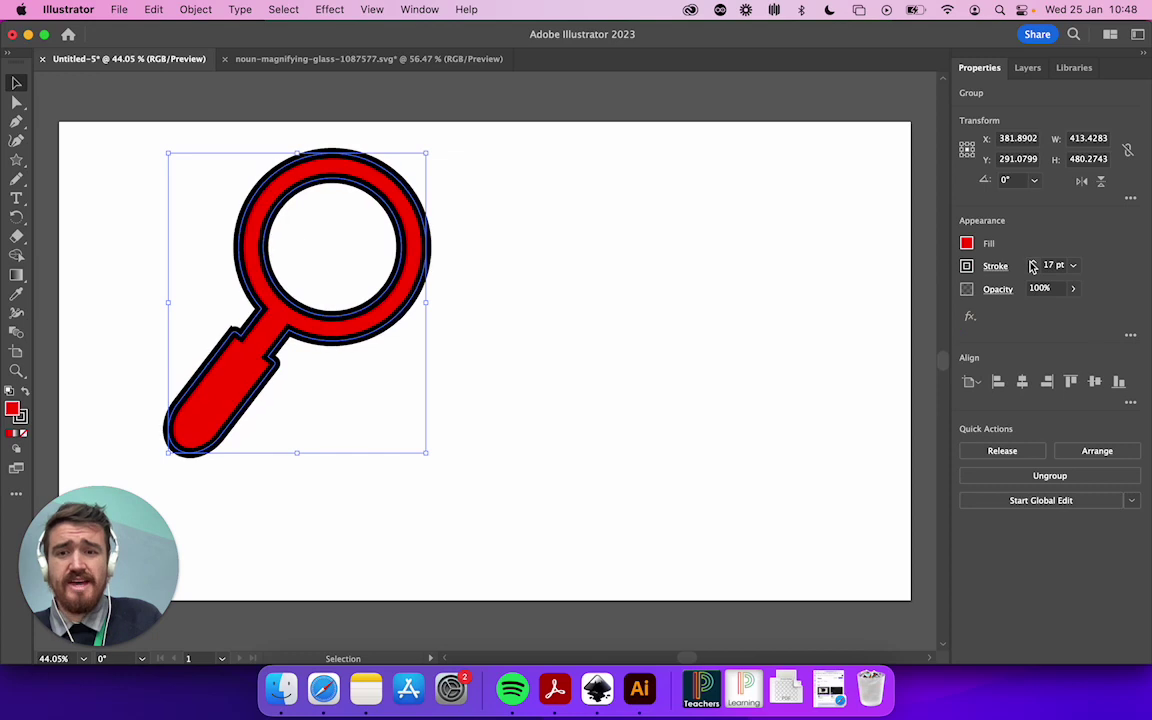
{"action": "left_click", "coordinate": [596, 297]}
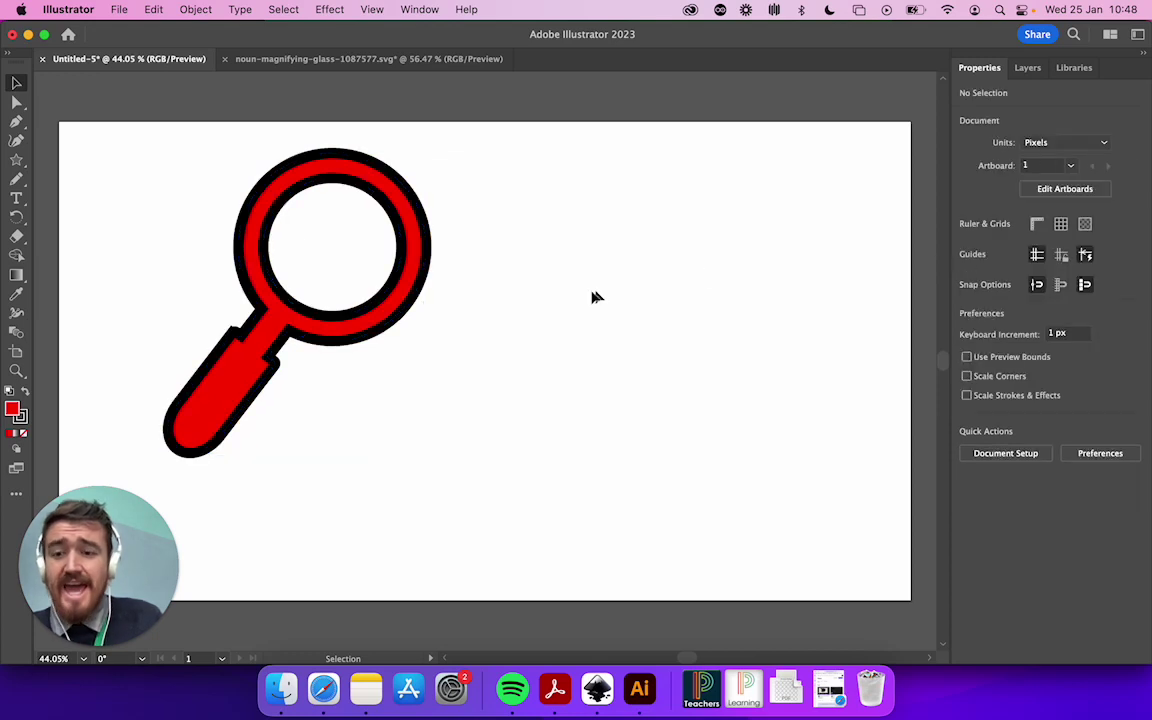
Try dragging the handle's anchors with Direct Selection, then undo all the changes
{"action": "left_click", "coordinate": [16, 103]}
{"action": "left_click", "coordinate": [231, 336]}
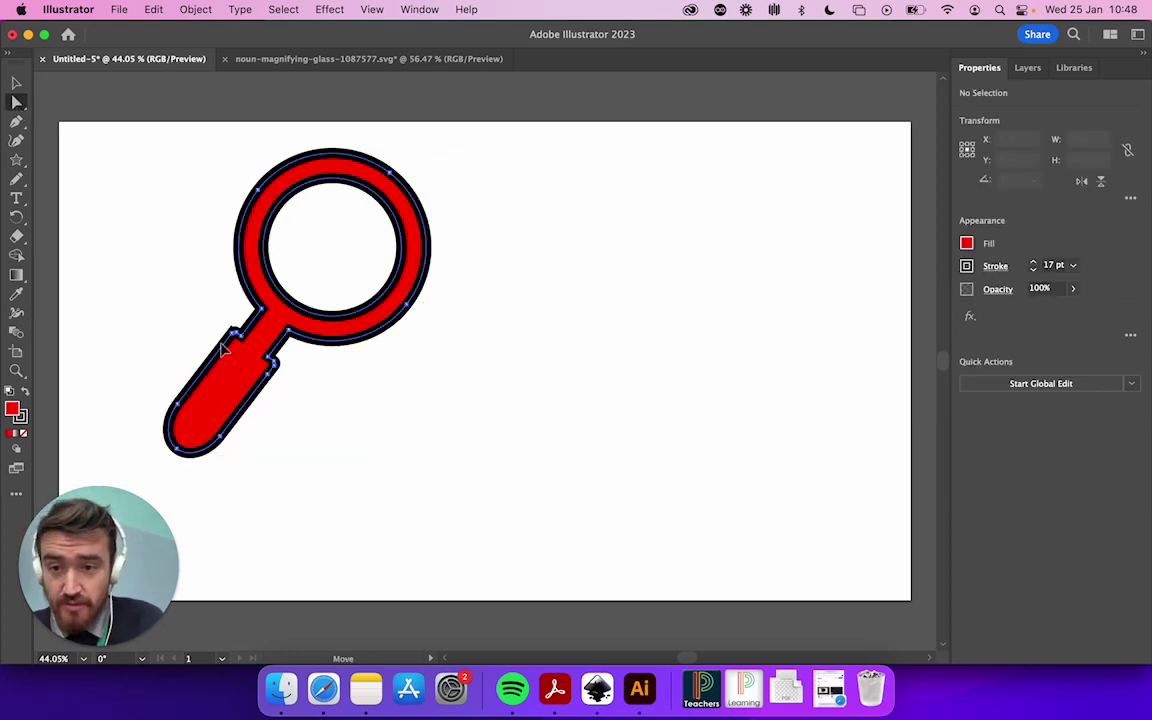
{"action": "left_click_drag", "start_coordinate": [235, 343], "coordinate": [188, 303]}
{"action": "left_click_drag", "start_coordinate": [185, 410], "coordinate": [148, 400]}
{"action": "key", "text": "super+z"}
{"action": "key", "text": "super+z"}
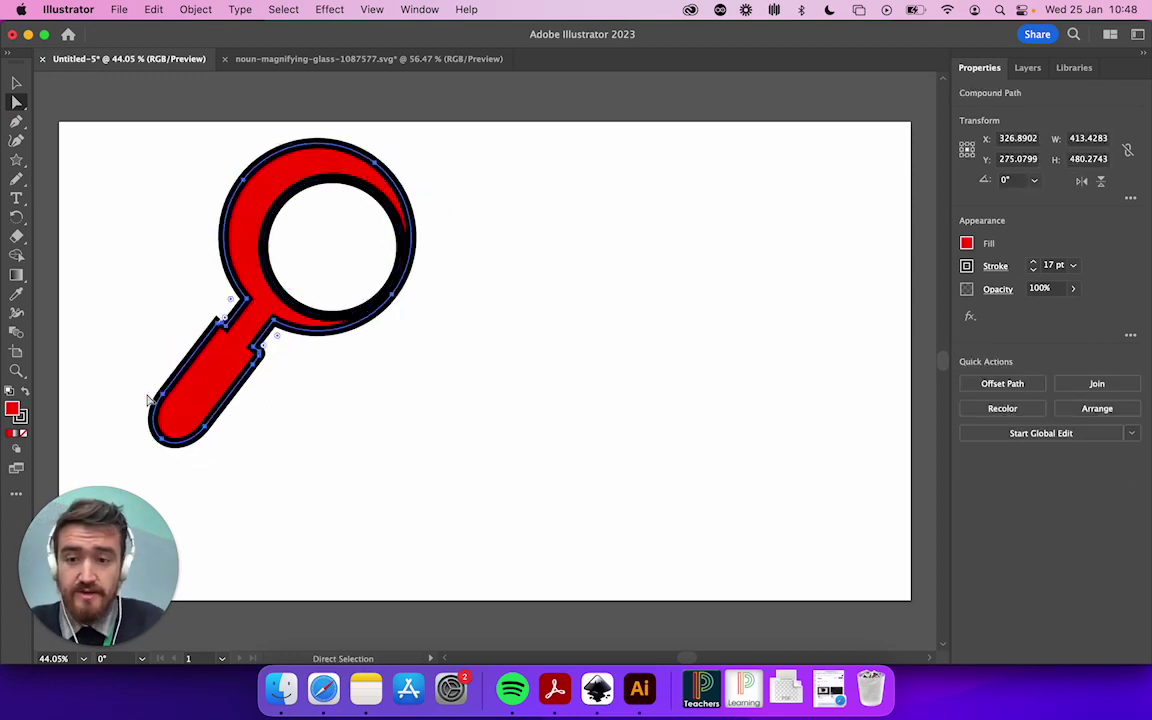
{"action": "key", "text": "super+z"}
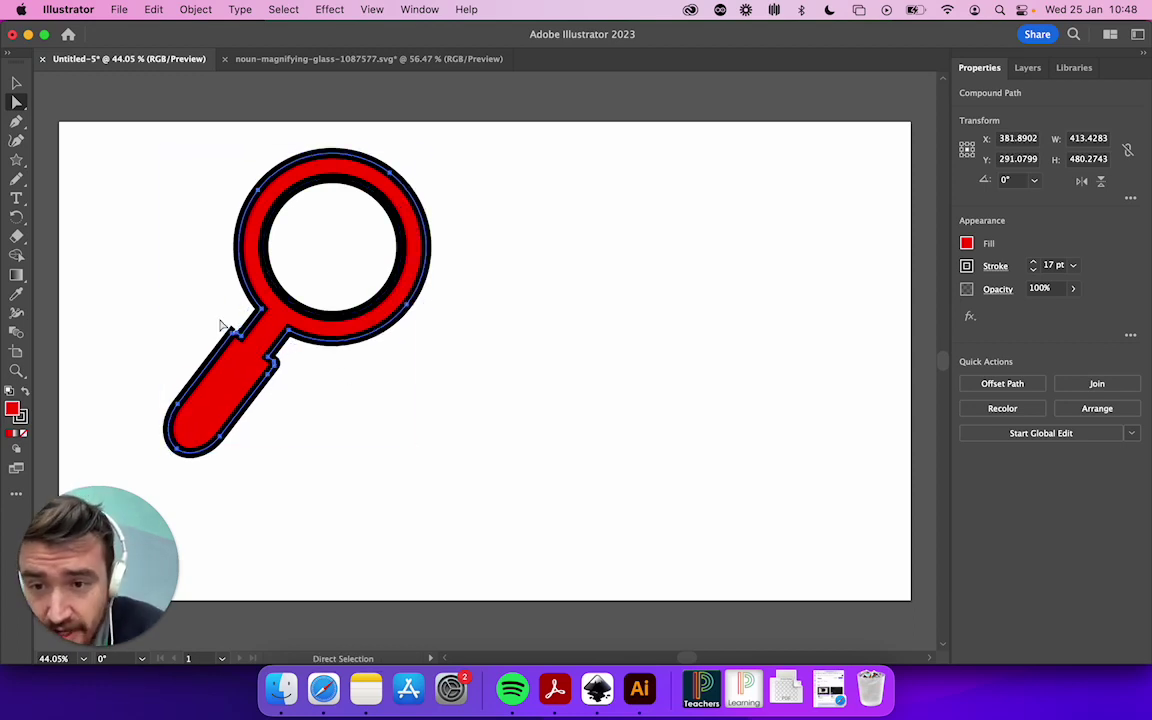
{"action": "key", "text": "super+z"}
{"action": "key", "text": "super+z"}
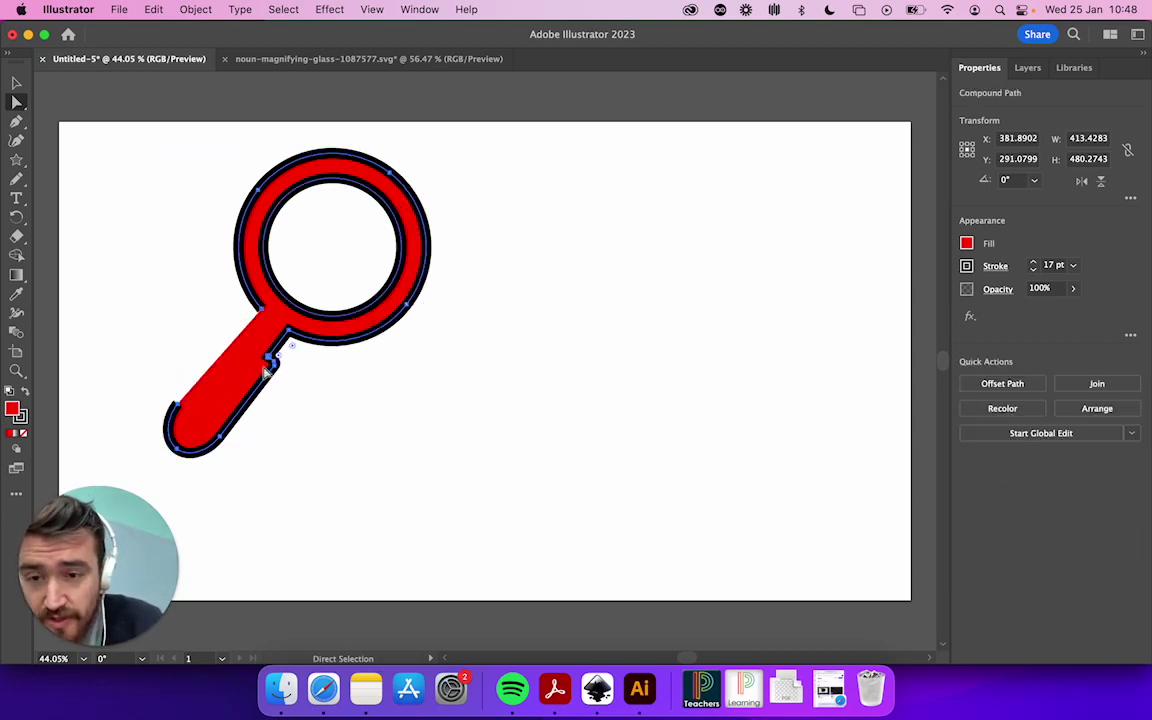
Select a handle anchor and zoom in on the magnifier's handle
{"action": "left_click", "coordinate": [238, 328]}
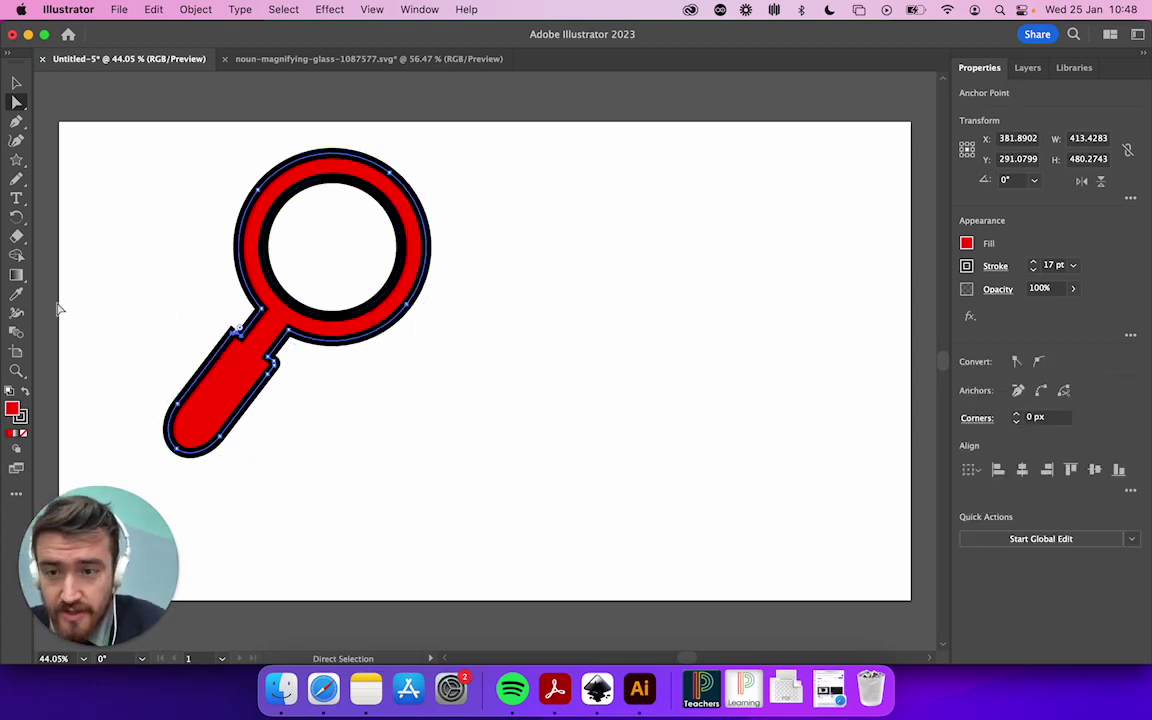
{"action": "left_click", "coordinate": [16, 371]}
{"action": "left_click", "coordinate": [218, 310]}
Zoom in on the handle's notch and delete its left-side anchors with the Pen tool
{"action": "left_click", "coordinate": [780, 385]}
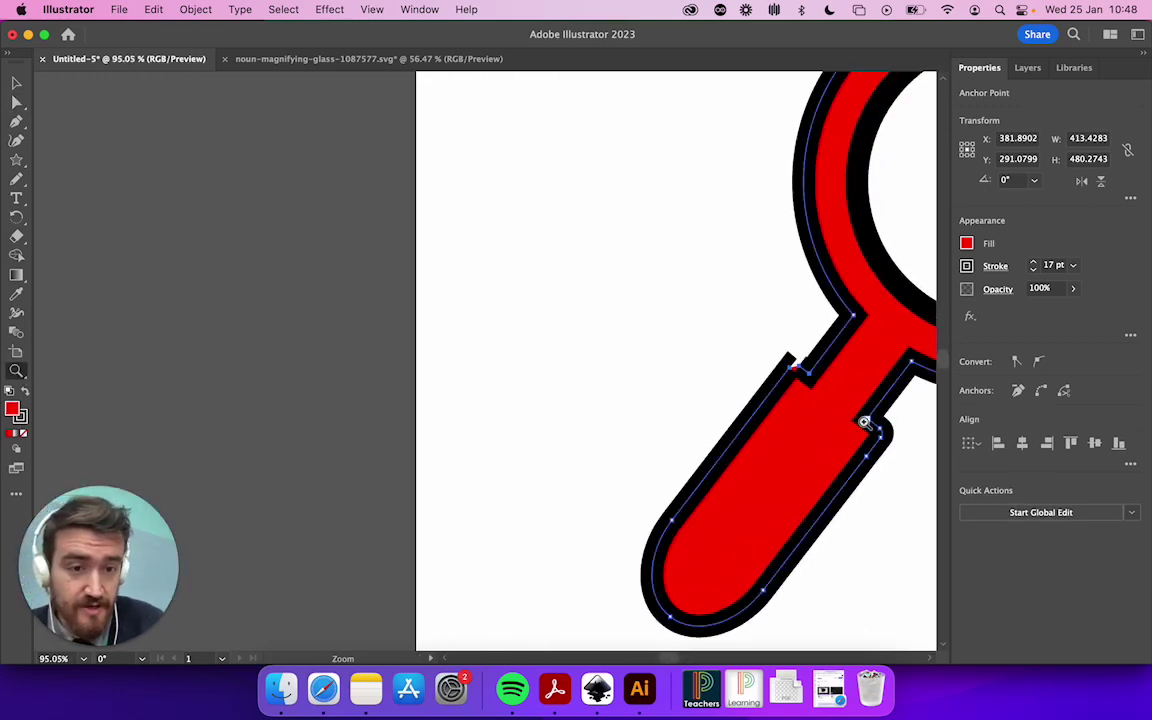
{"action": "key", "text": "super+1"}
{"action": "left_click", "coordinate": [488, 334]}
{"action": "left_click", "coordinate": [374, 331]}
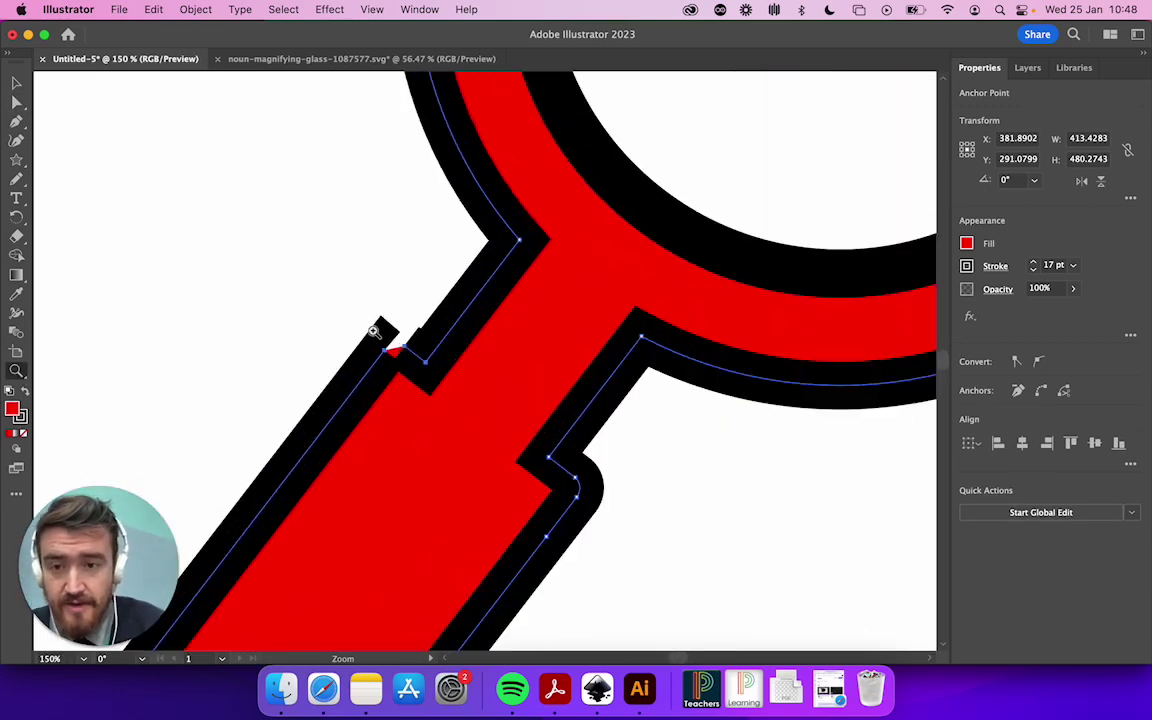
{"action": "left_click", "coordinate": [16, 120]}
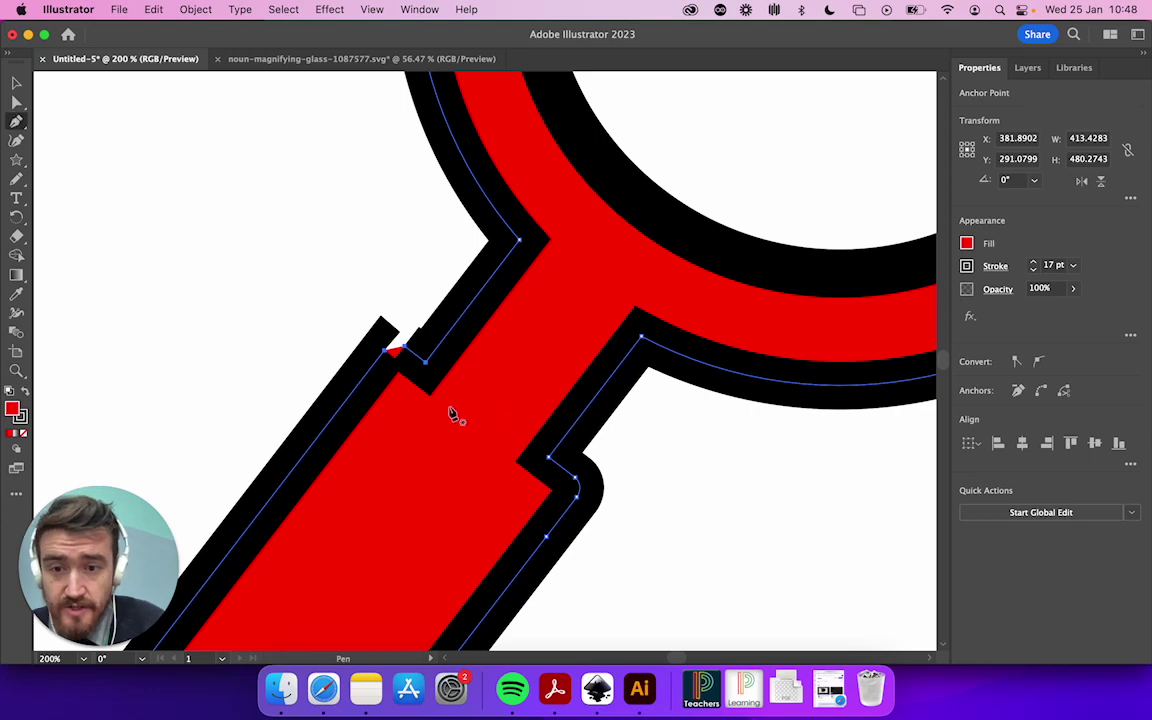
{"action": "left_click", "coordinate": [388, 352]}
{"action": "left_click", "coordinate": [386, 354]}
{"action": "left_click", "coordinate": [429, 367]}
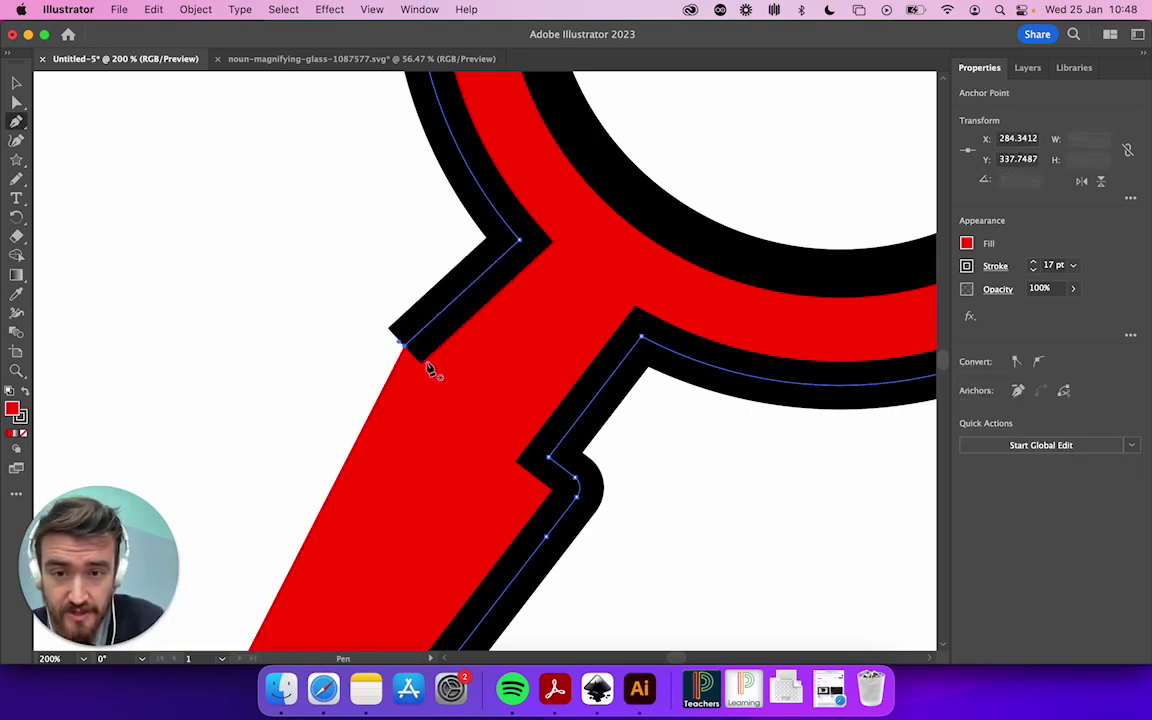
Redraw the handle's left edge straight from the ring junction down to the tip
{"action": "scroll", "coordinate": [428, 370], "scroll_direction": "down", "scroll_amount": 3}
{"action": "scroll", "coordinate": [424, 404], "scroll_direction": "down", "scroll_amount": 6}
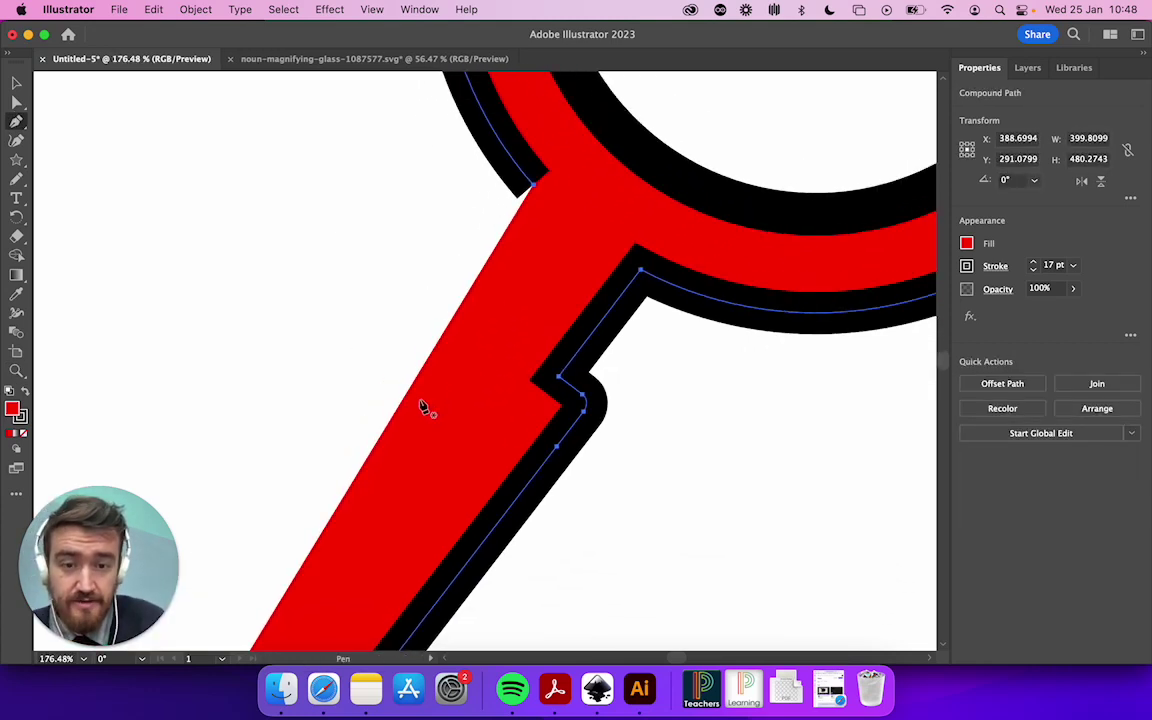
{"action": "left_click", "coordinate": [463, 369]}
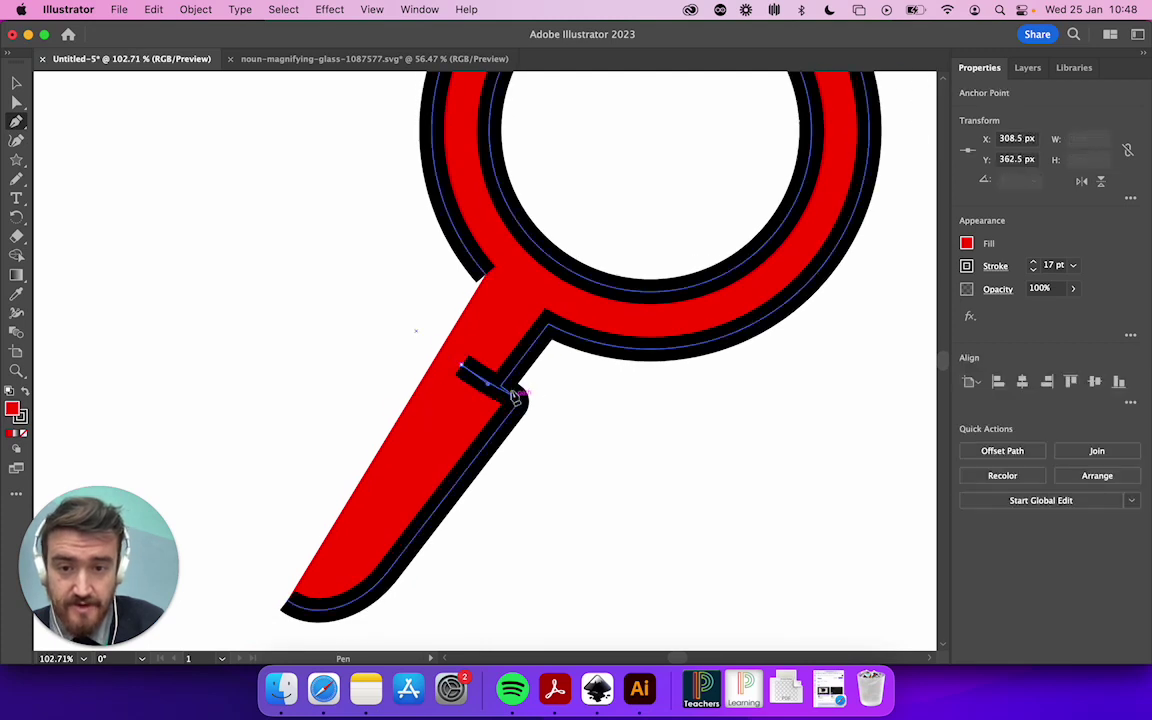
{"action": "left_click", "coordinate": [485, 272]}
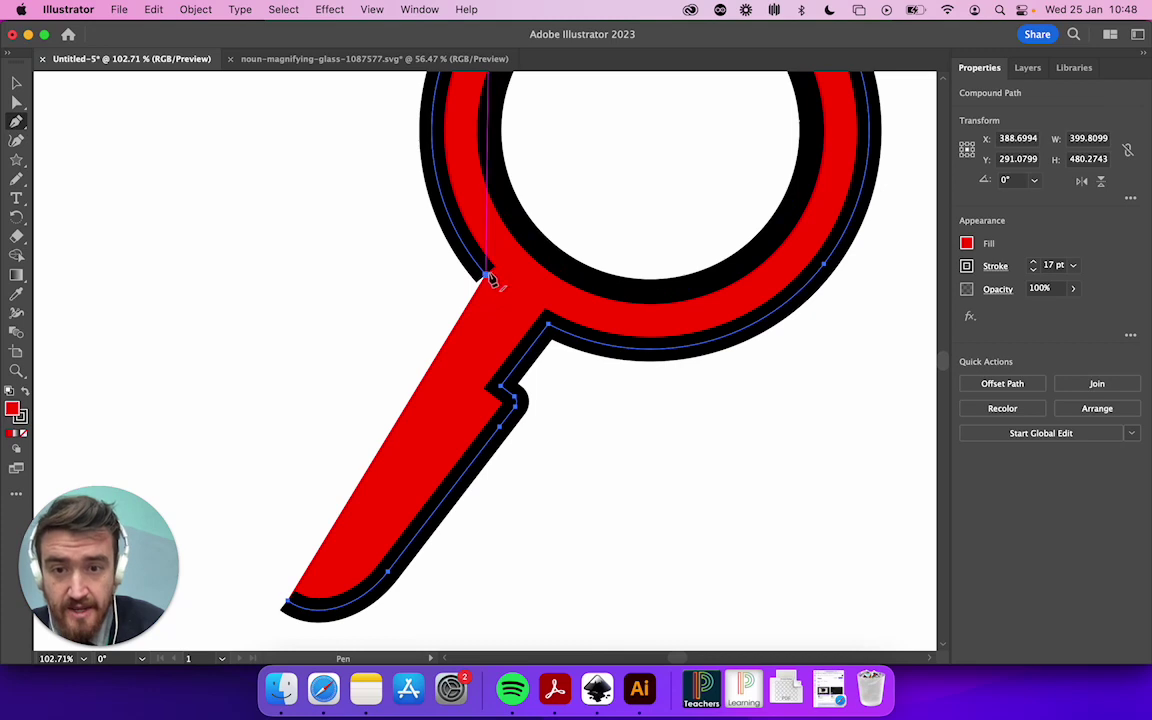
{"action": "left_click", "coordinate": [485, 272]}
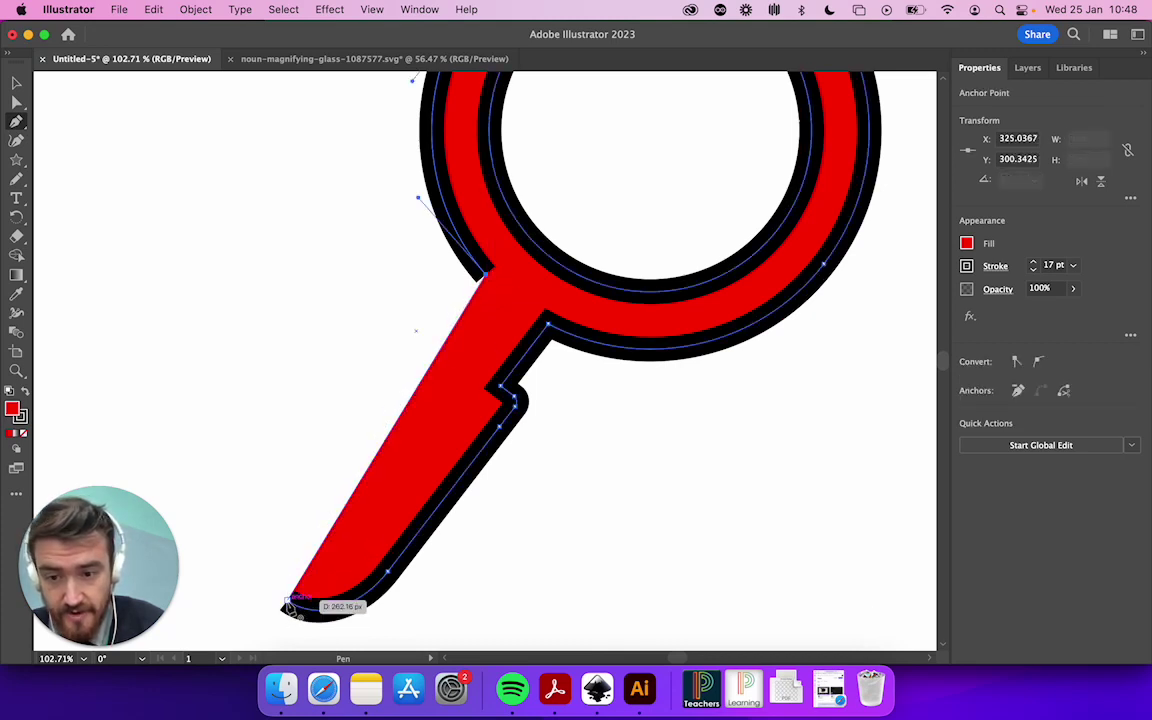
{"action": "left_click", "coordinate": [289, 604]}
Drag the handle's bottom tip and right-side notch anchor to straighten the handle's edge
{"action": "left_click", "coordinate": [17, 104]}
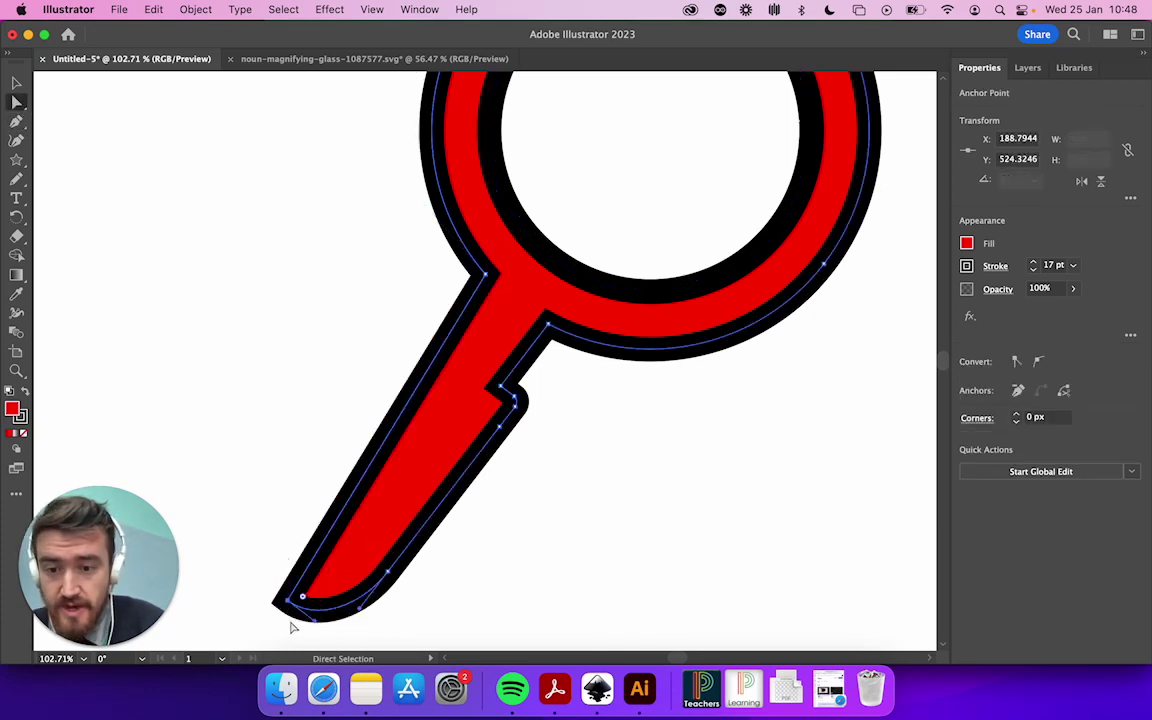
{"action": "left_click_drag", "start_coordinate": [289, 604], "coordinate": [255, 582]}
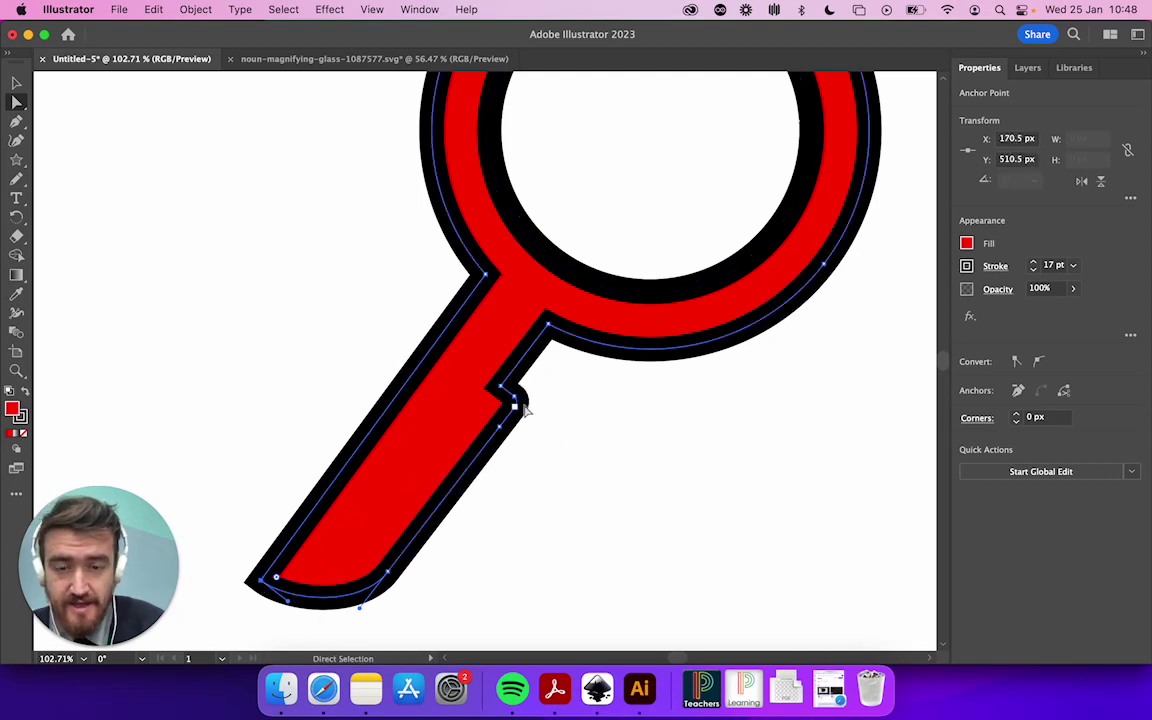
{"action": "left_click_drag", "start_coordinate": [510, 400], "coordinate": [504, 432]}
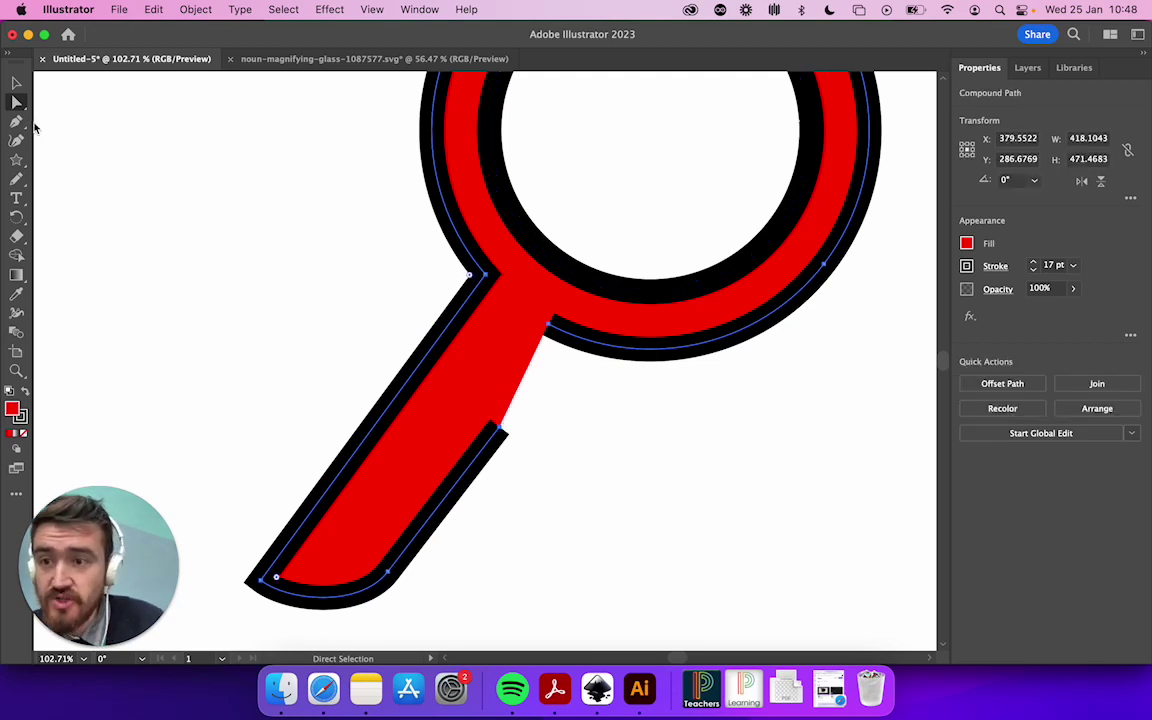
Join the handle's open endpoint to the ring junction with the Pen tool, closing the path
{"action": "left_click", "coordinate": [16, 122]}
{"action": "left_click", "coordinate": [502, 430]}
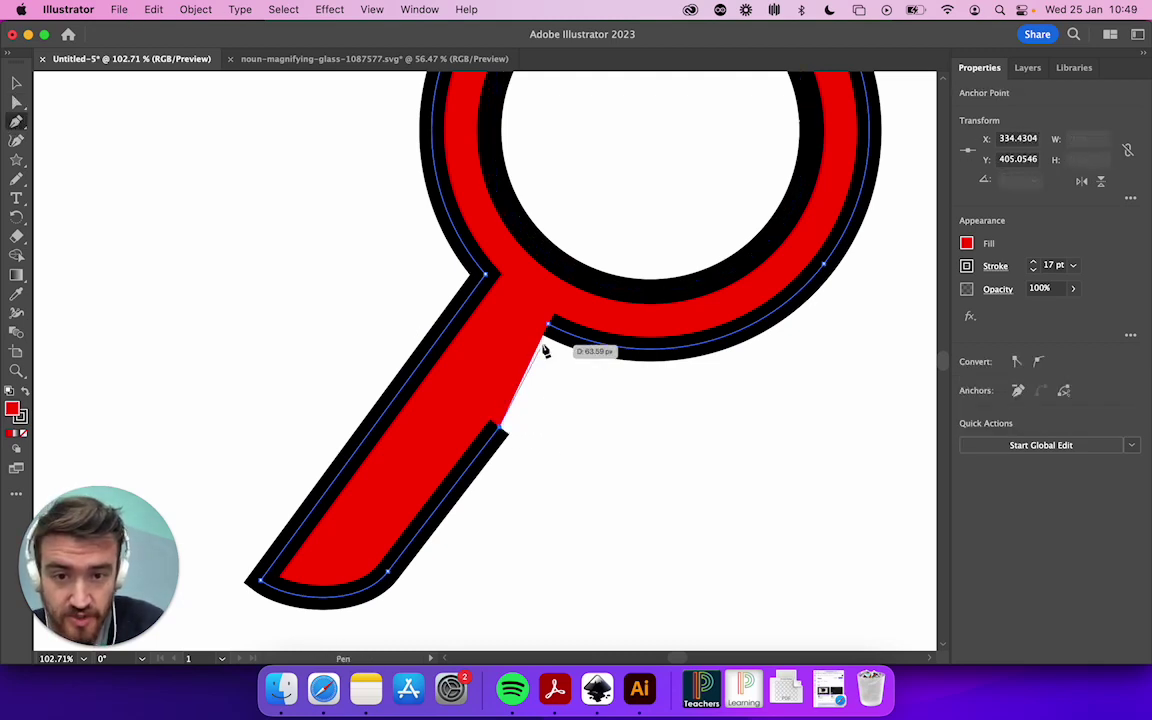
{"action": "left_click", "coordinate": [549, 326]}
{"action": "left_click", "coordinate": [16, 102]}
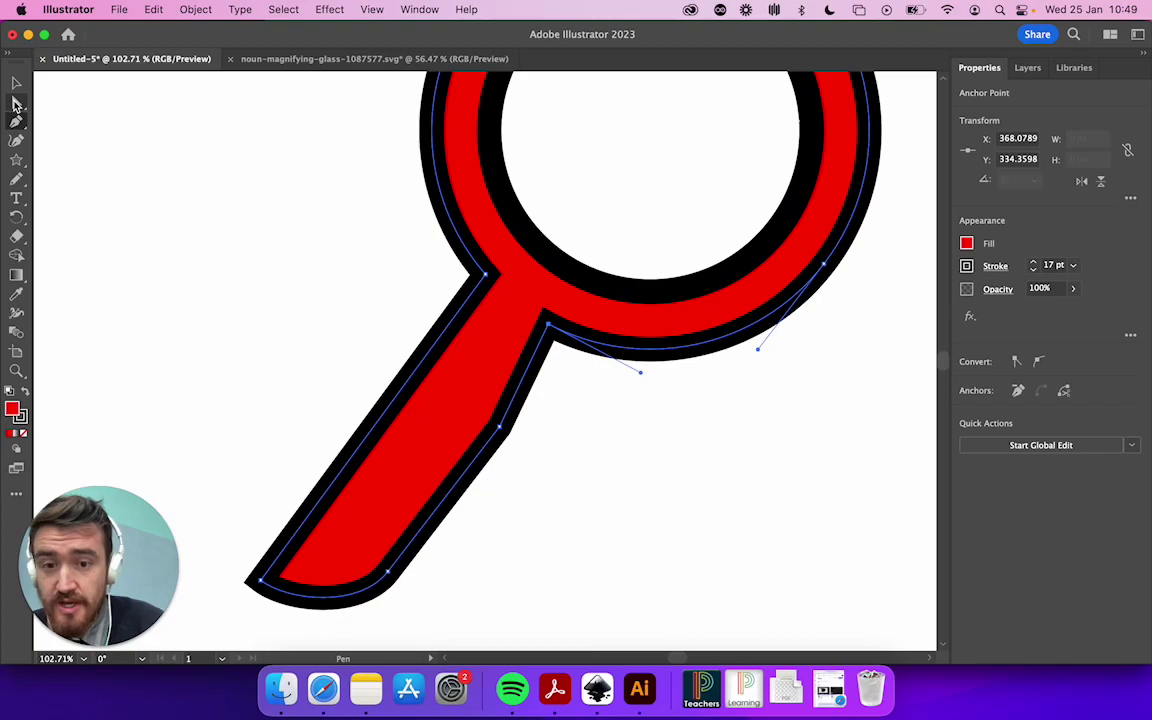